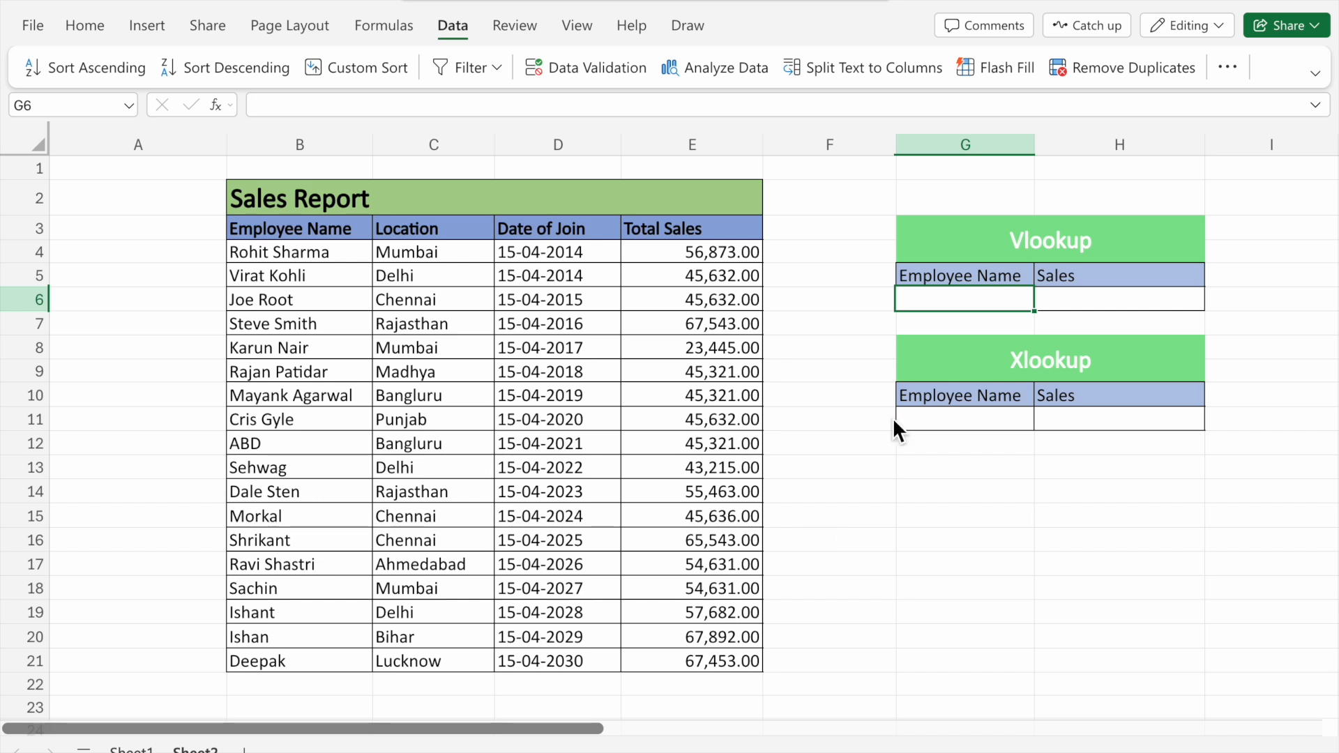
Add list data validation to cell G6 with the employee names B4:B21 as its source
{"action": "left_click", "coordinate": [1082, 244]}
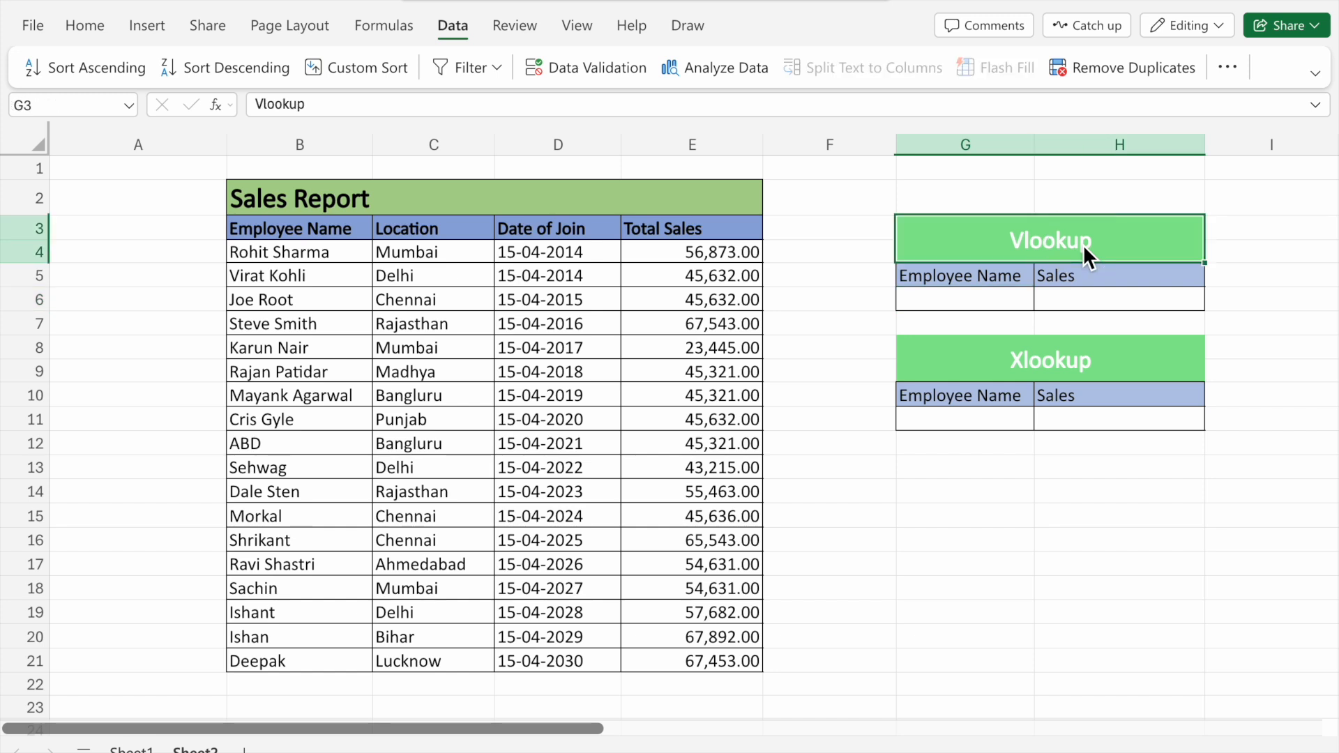
{"action": "left_click", "coordinate": [1065, 363]}
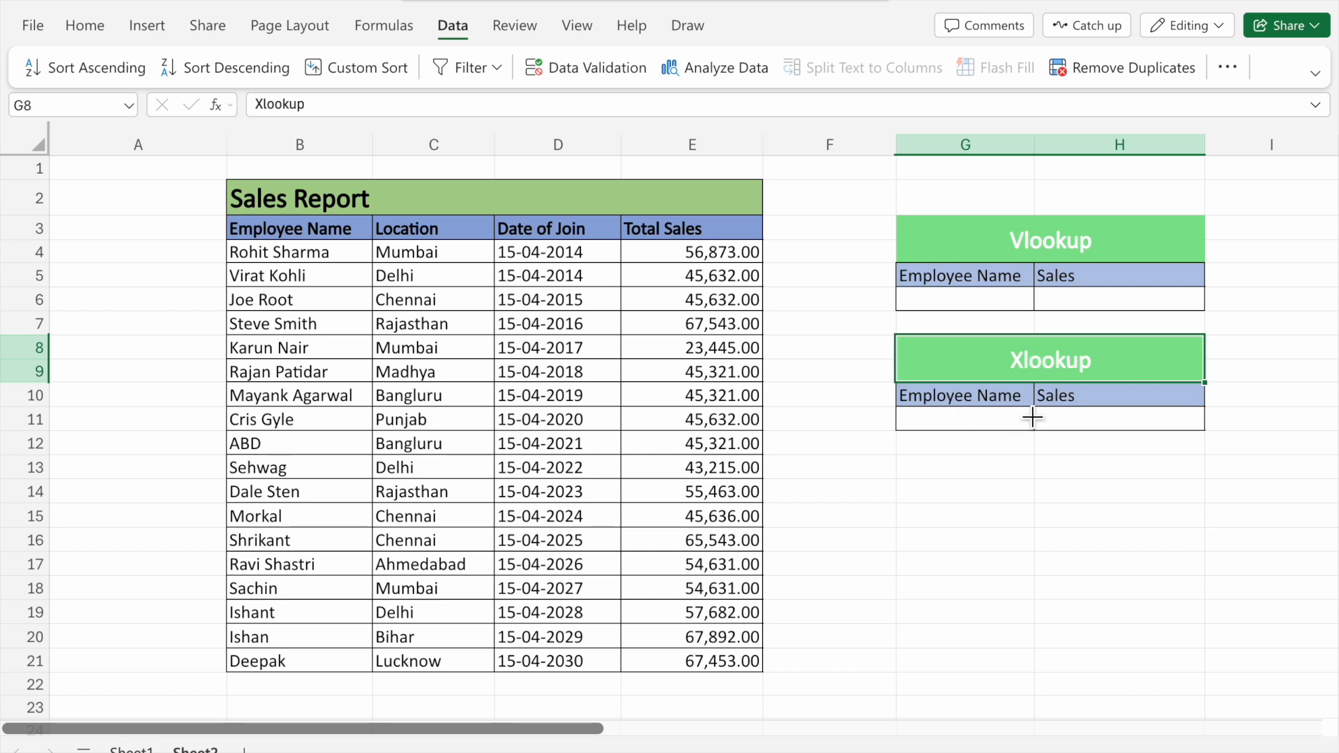
{"action": "left_click", "coordinate": [972, 312]}
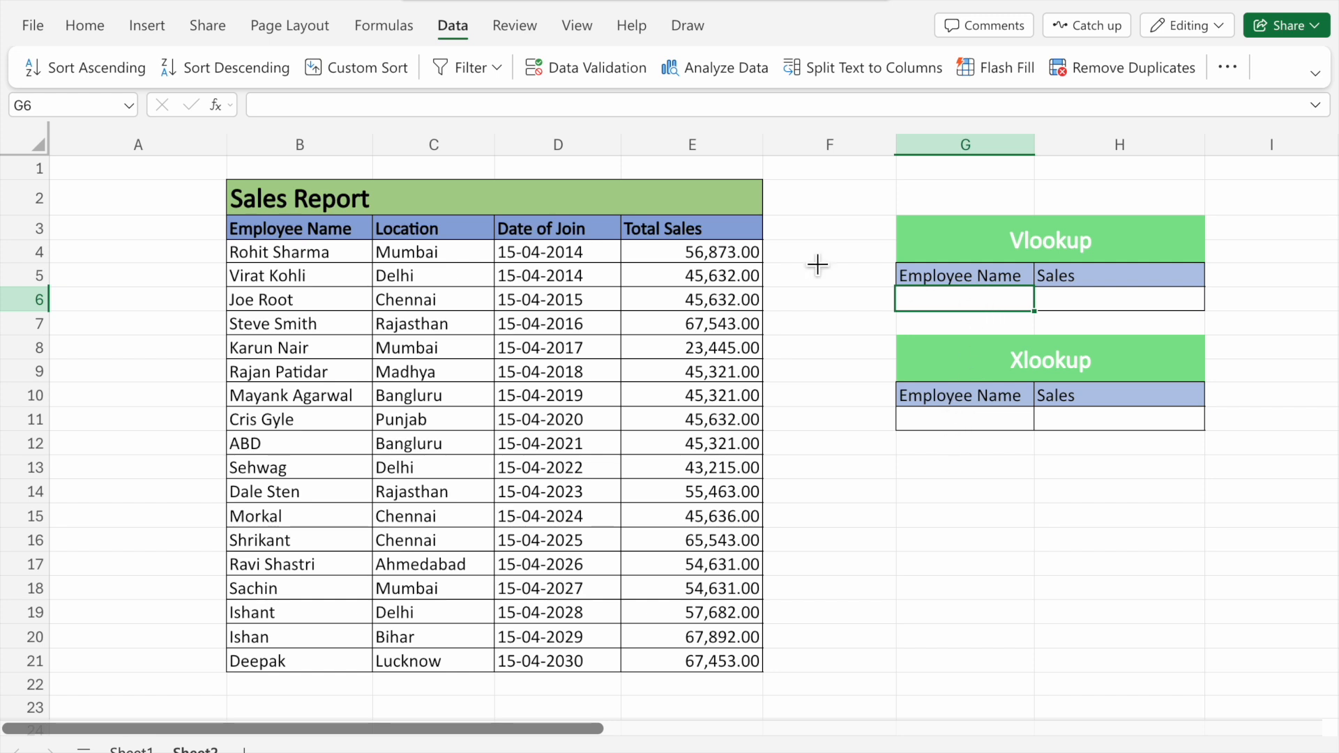
{"action": "left_click", "coordinate": [86, 27]}
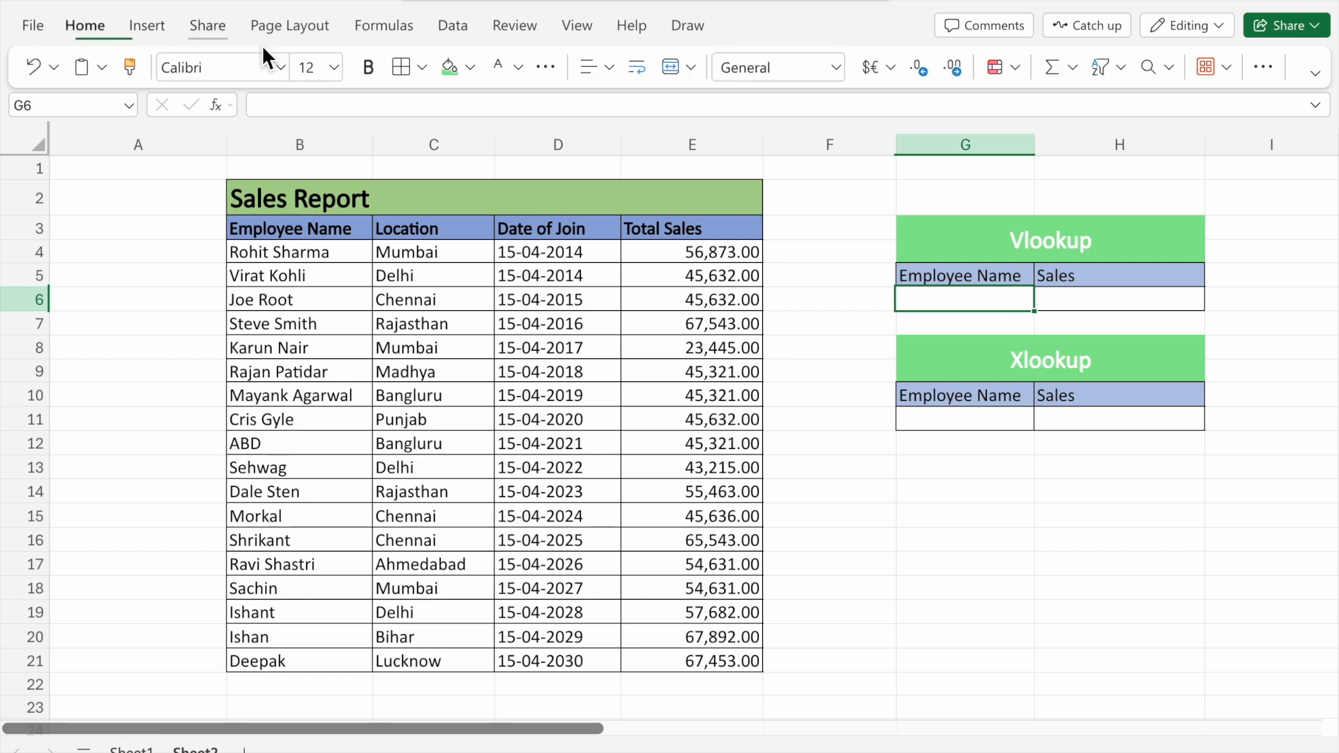
{"action": "left_click", "coordinate": [443, 29]}
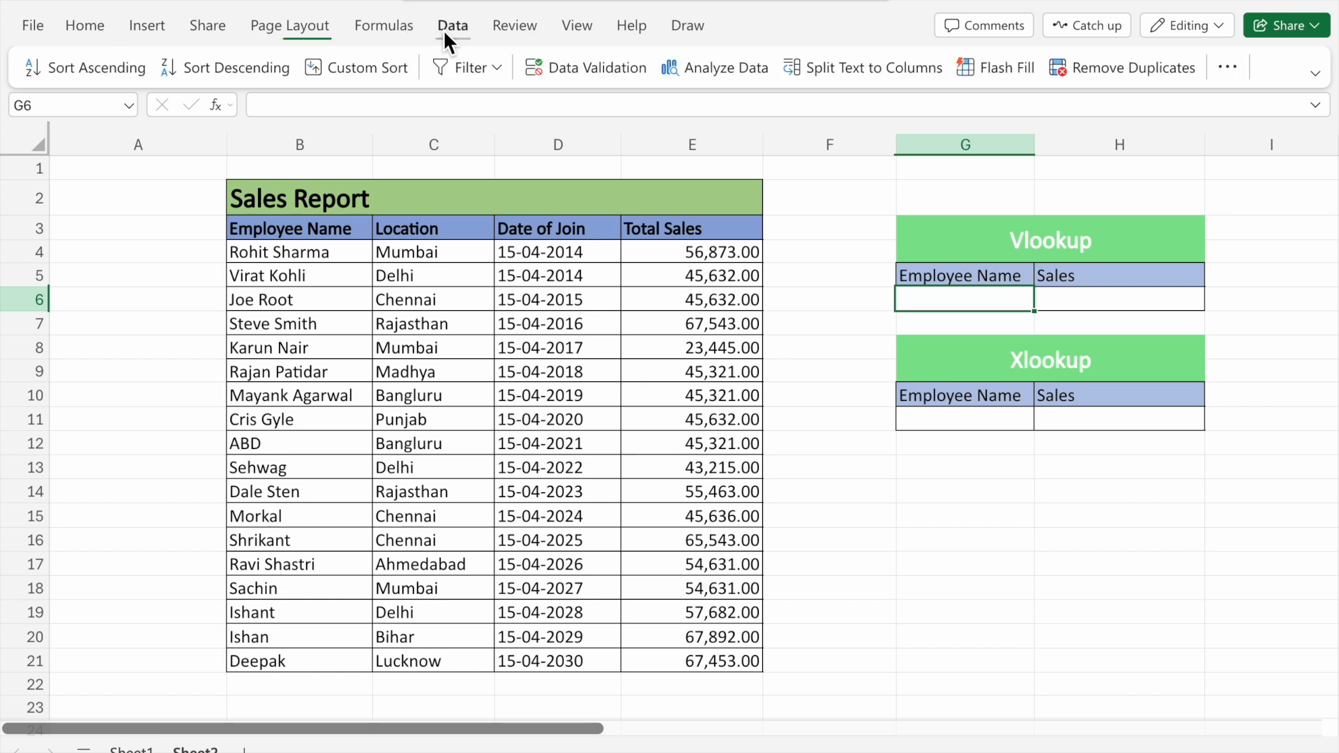
{"action": "left_click", "coordinate": [604, 73]}
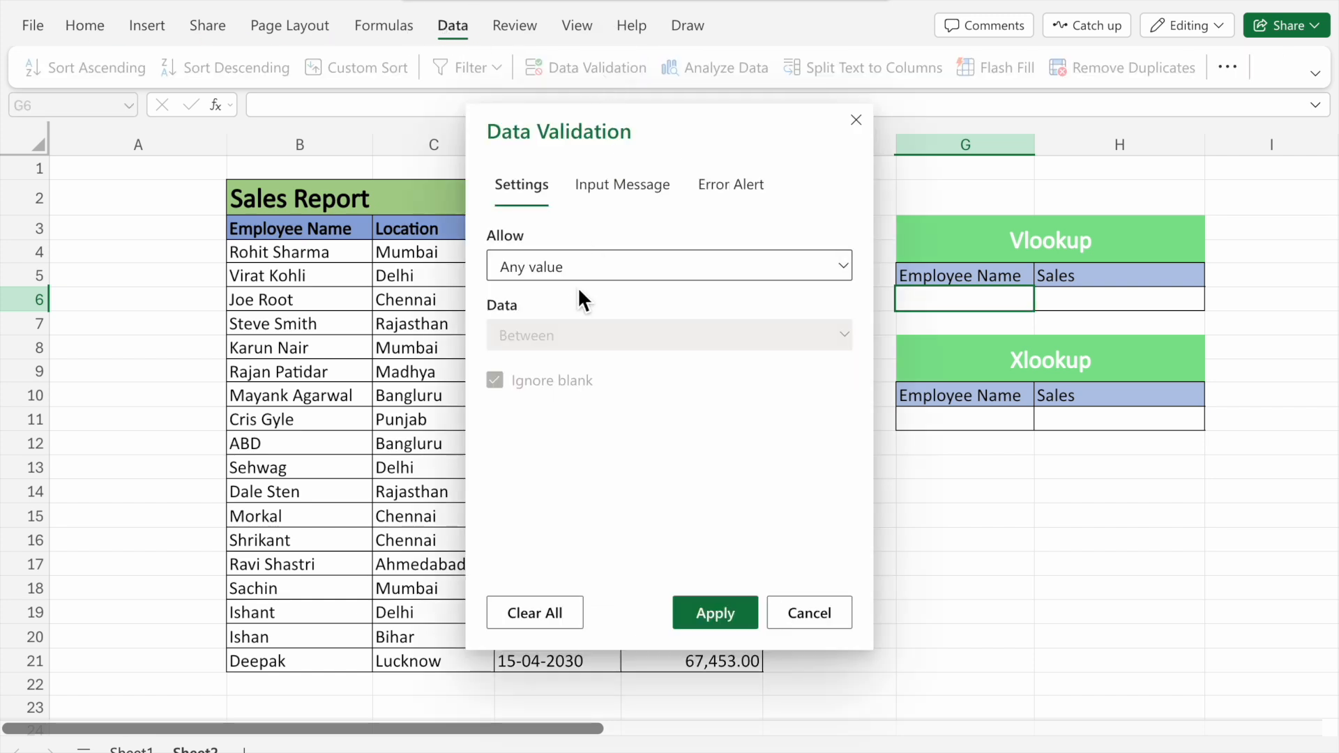
{"action": "left_click", "coordinate": [841, 267]}
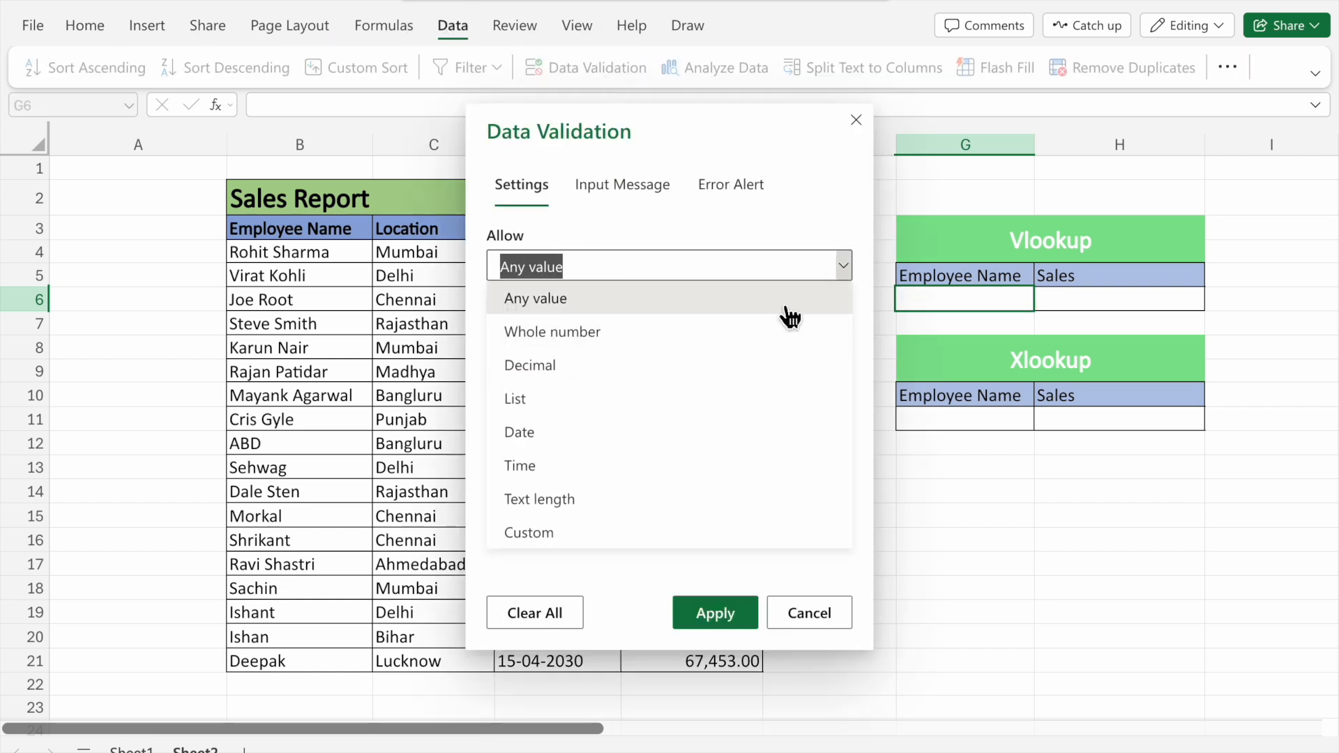
{"action": "left_click", "coordinate": [688, 403]}
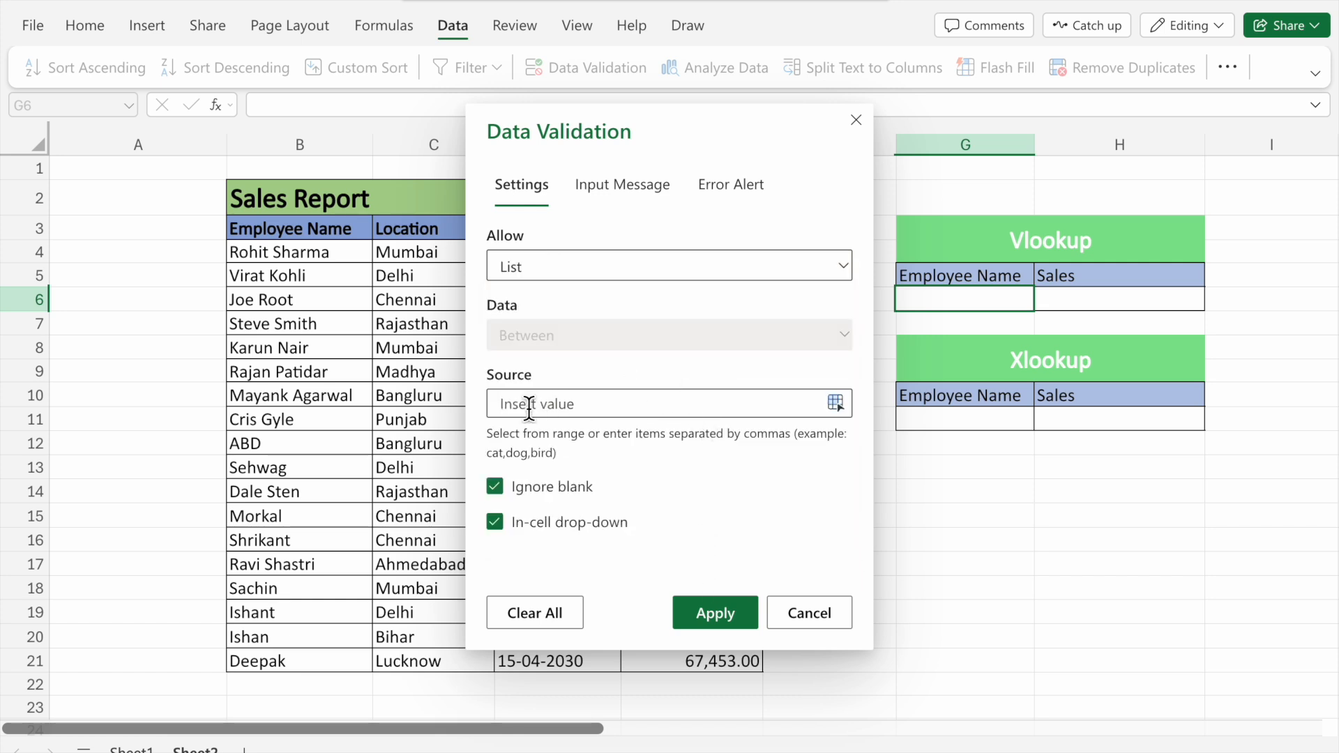
{"action": "left_click_drag", "start_coordinate": [357, 257], "coordinate": [335, 659]}
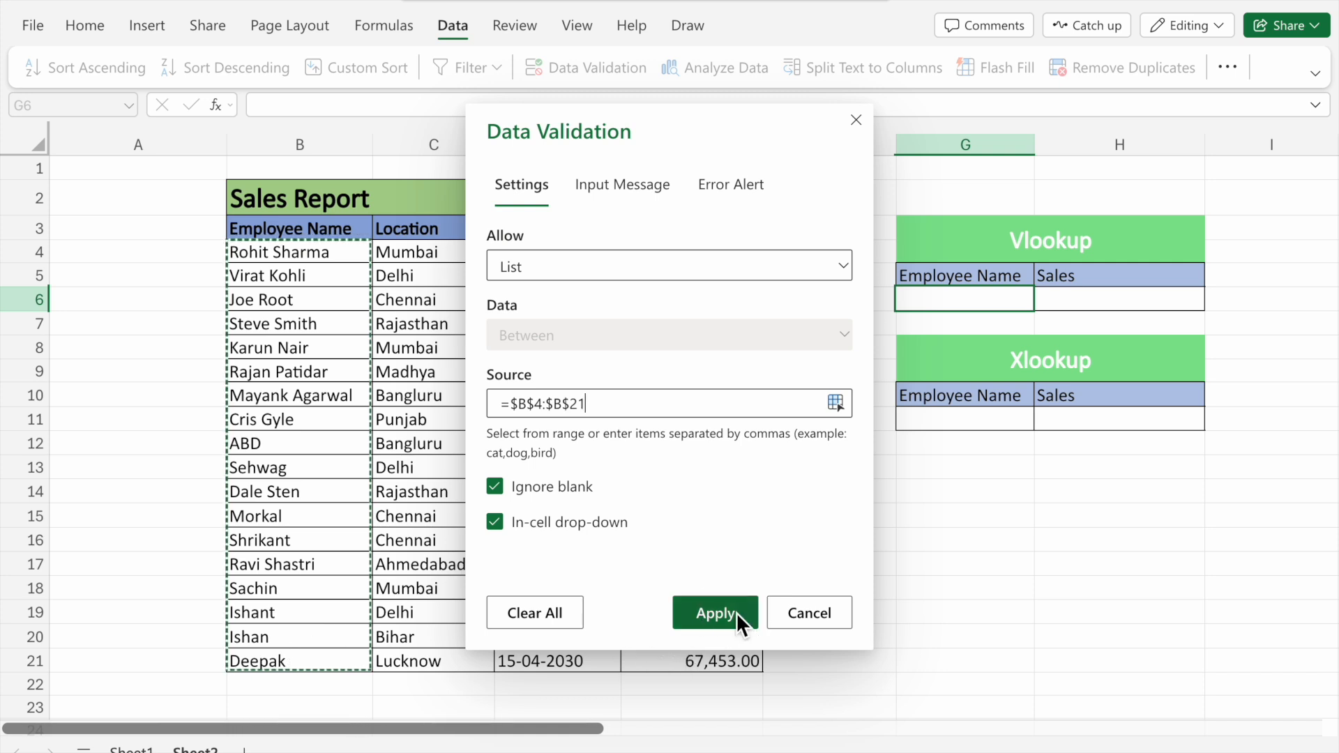
{"action": "left_click", "coordinate": [715, 612]}
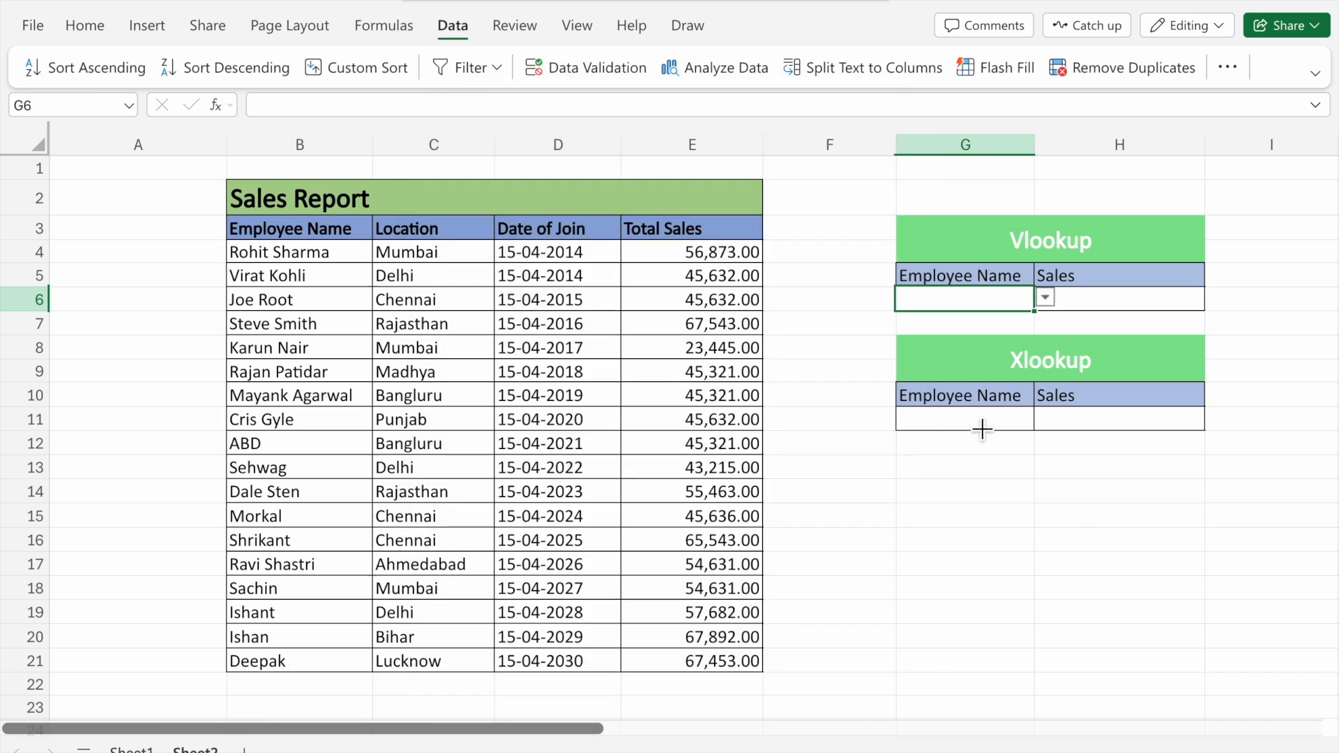
Pick Virat Kohli from G6's drop-down list
{"action": "left_click", "coordinate": [1046, 299]}
{"action": "left_click", "coordinate": [974, 357]}
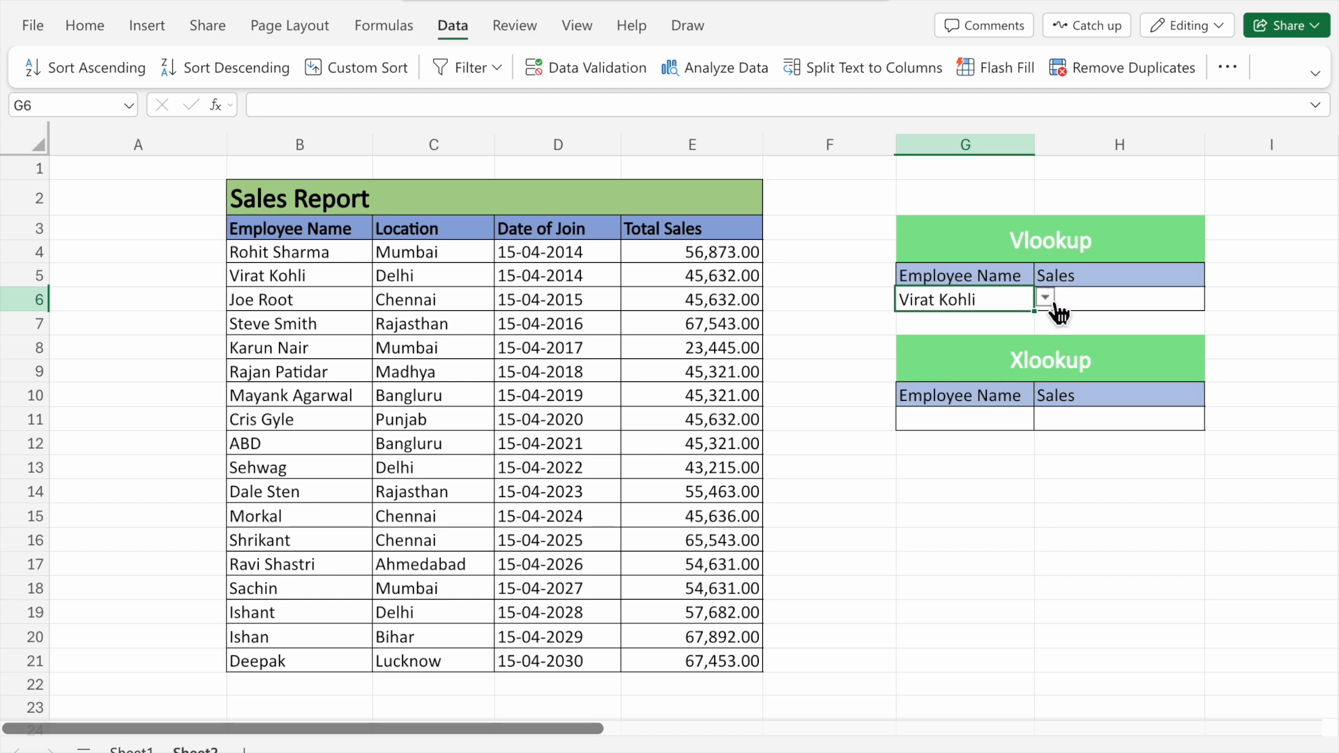
Add list data validation to cell G11 with the employee names B4:B21 as its source
{"action": "left_click", "coordinate": [974, 421]}
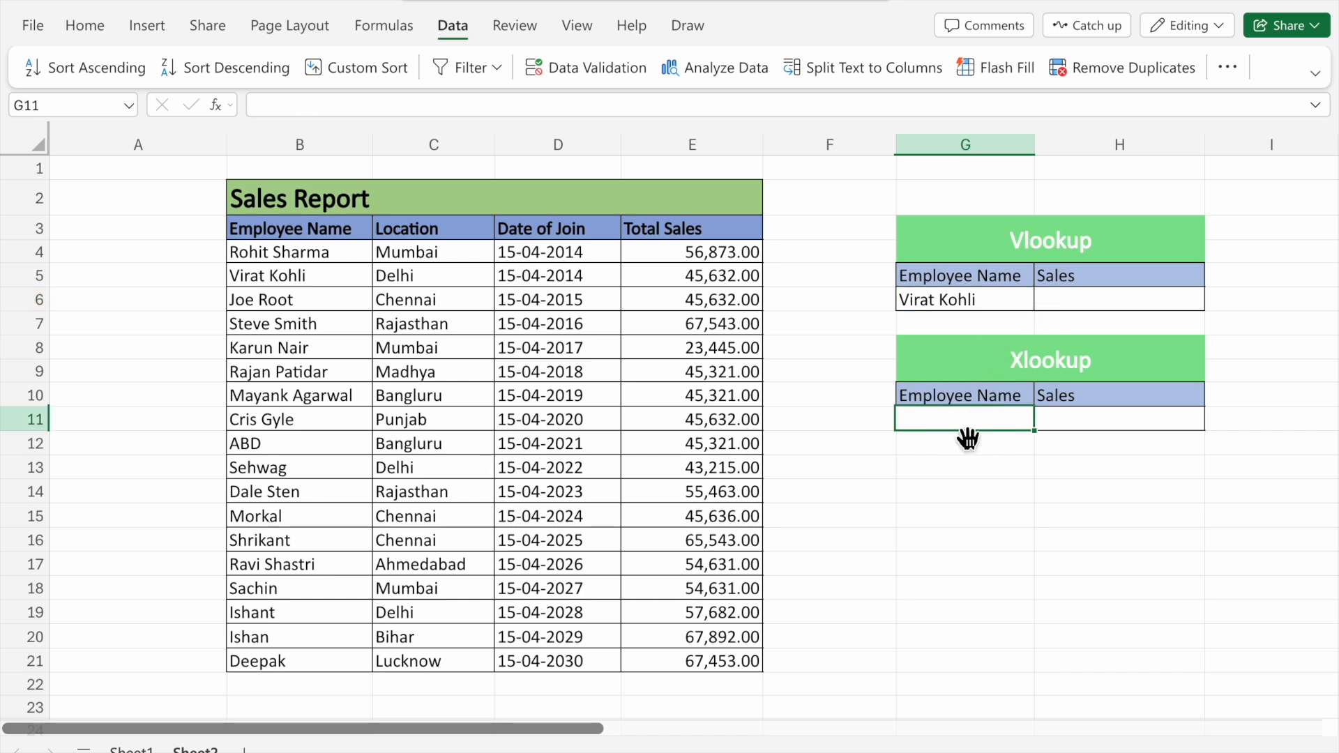
{"action": "left_click", "coordinate": [602, 69]}
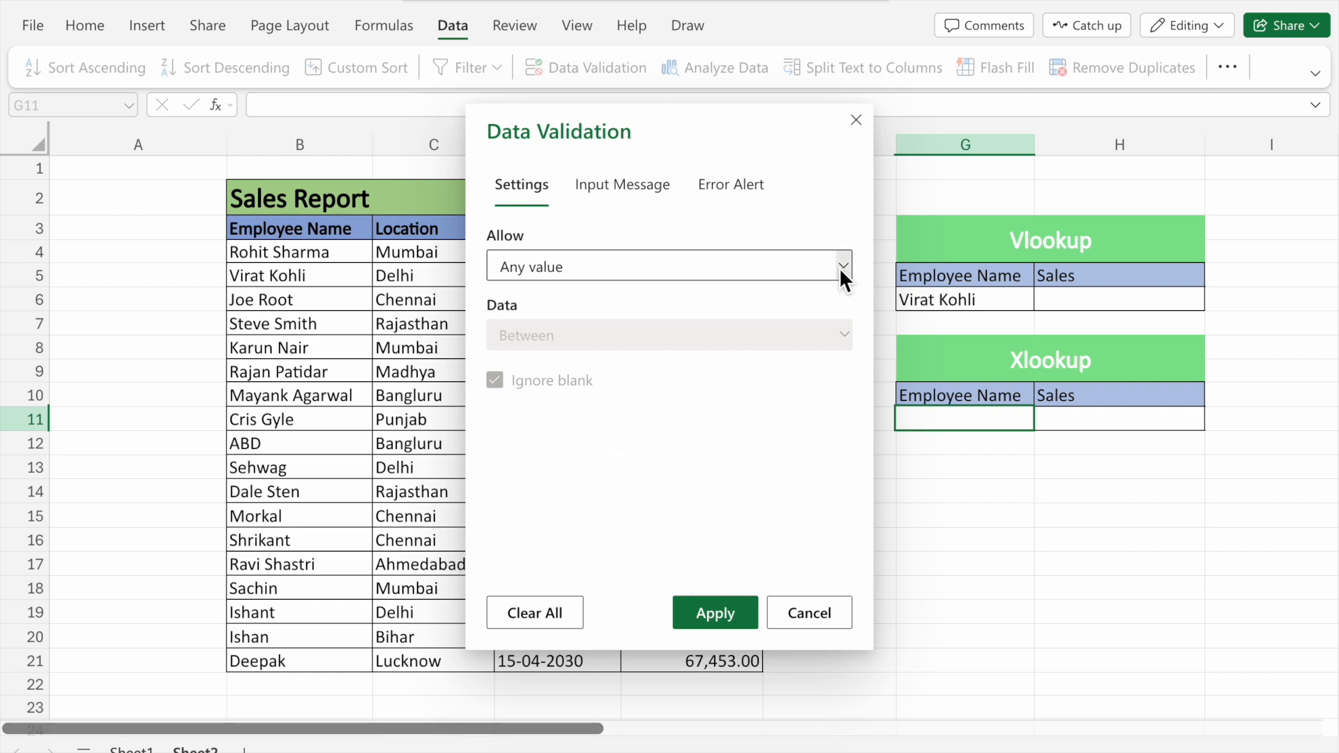
{"action": "left_click", "coordinate": [842, 269]}
{"action": "left_click", "coordinate": [632, 399]}
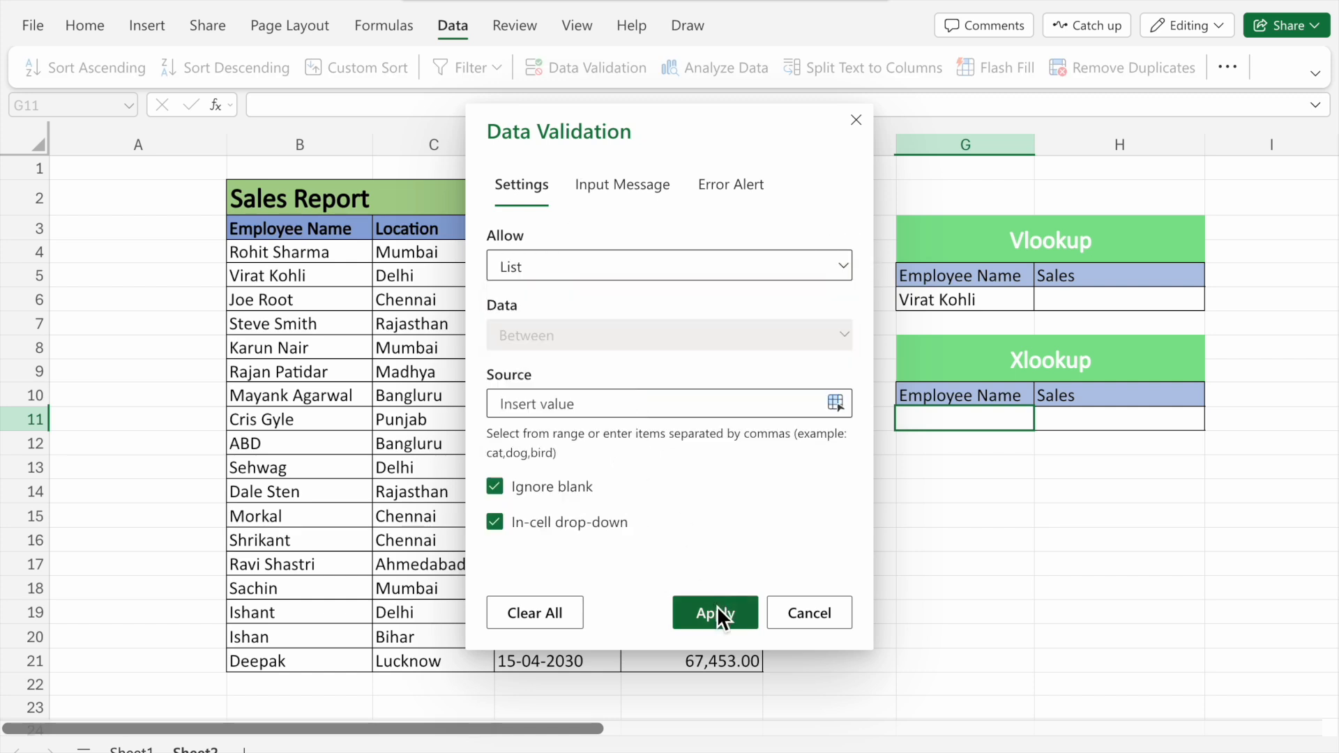
{"action": "left_click_drag", "start_coordinate": [344, 253], "coordinate": [308, 664]}
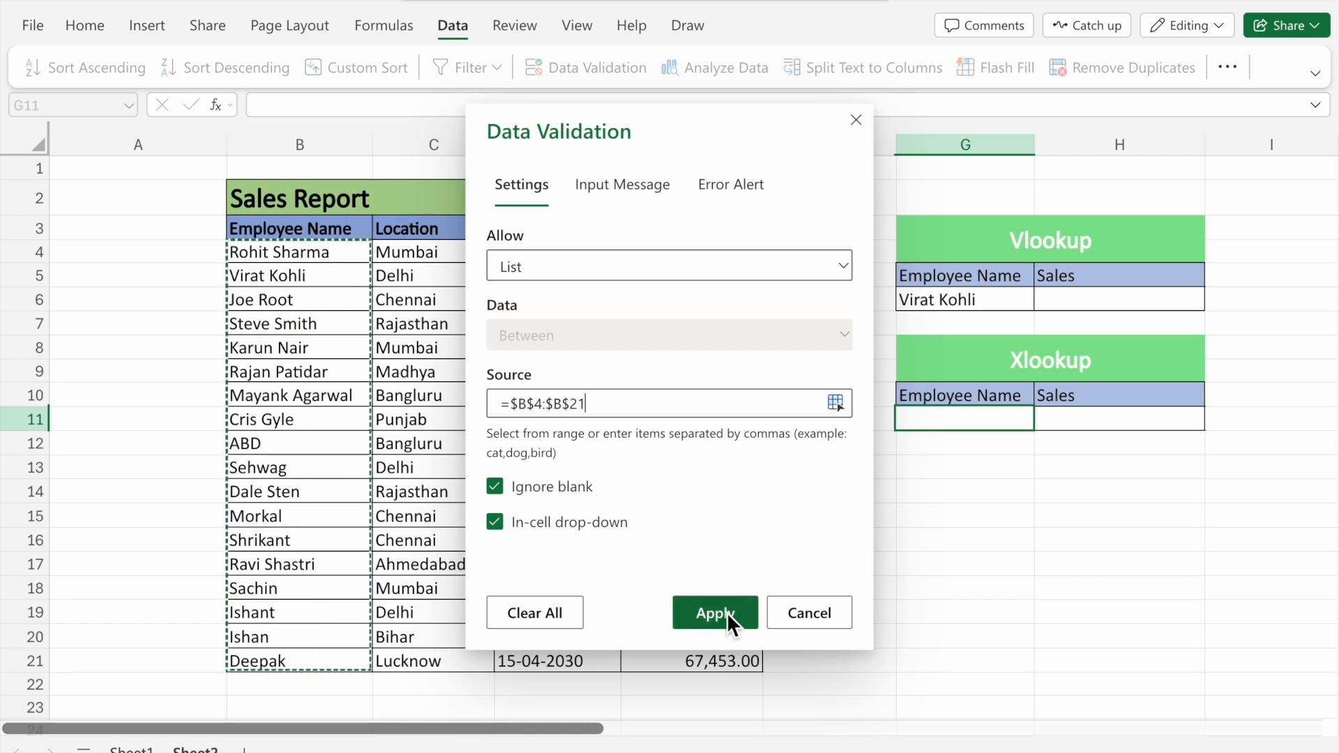
{"action": "left_click", "coordinate": [727, 612]}
Pick Karun Nair from G11's drop-down list
{"action": "left_click", "coordinate": [1045, 417]}
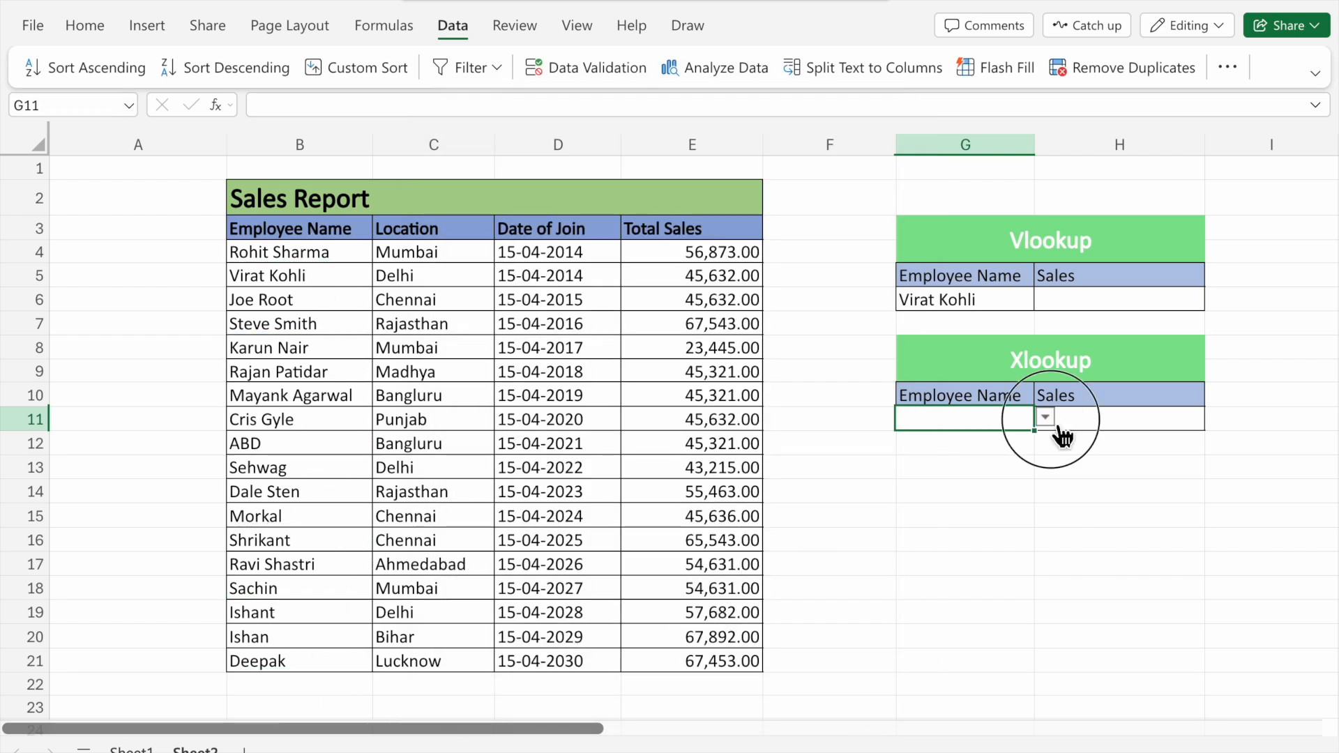
{"action": "left_click", "coordinate": [968, 555]}
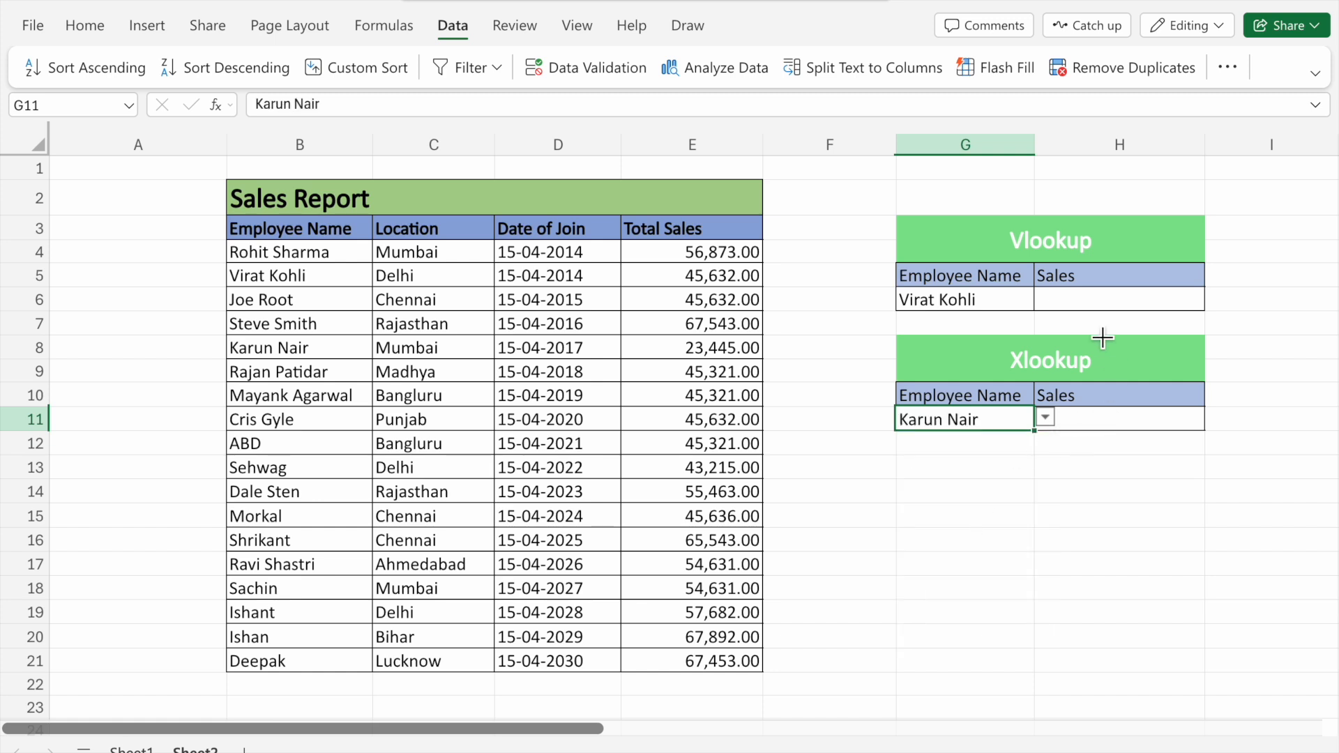
Enter =VLOOKUP(G6,B4:E21,4,FALSE) in H6 to look up the selected employee's total sales
{"action": "left_click", "coordinate": [1093, 316]}
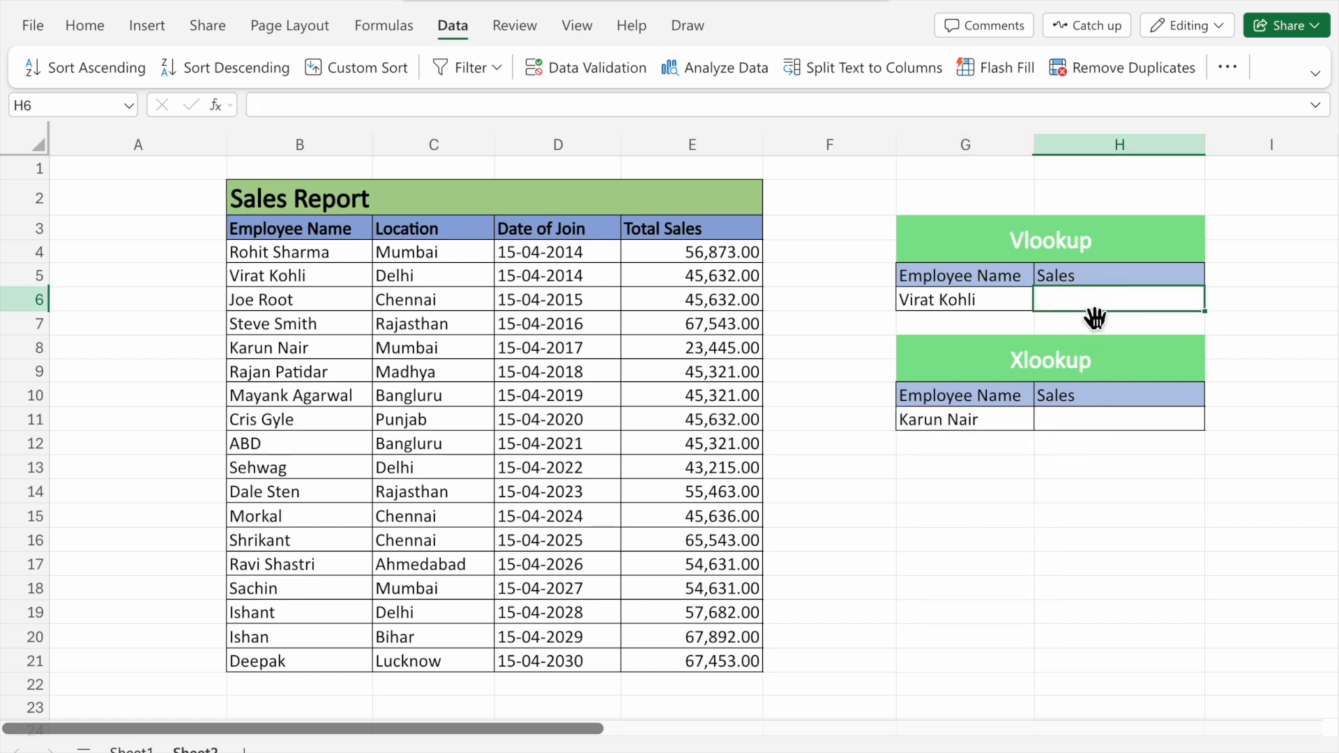
{"action": "type", "text": "="}
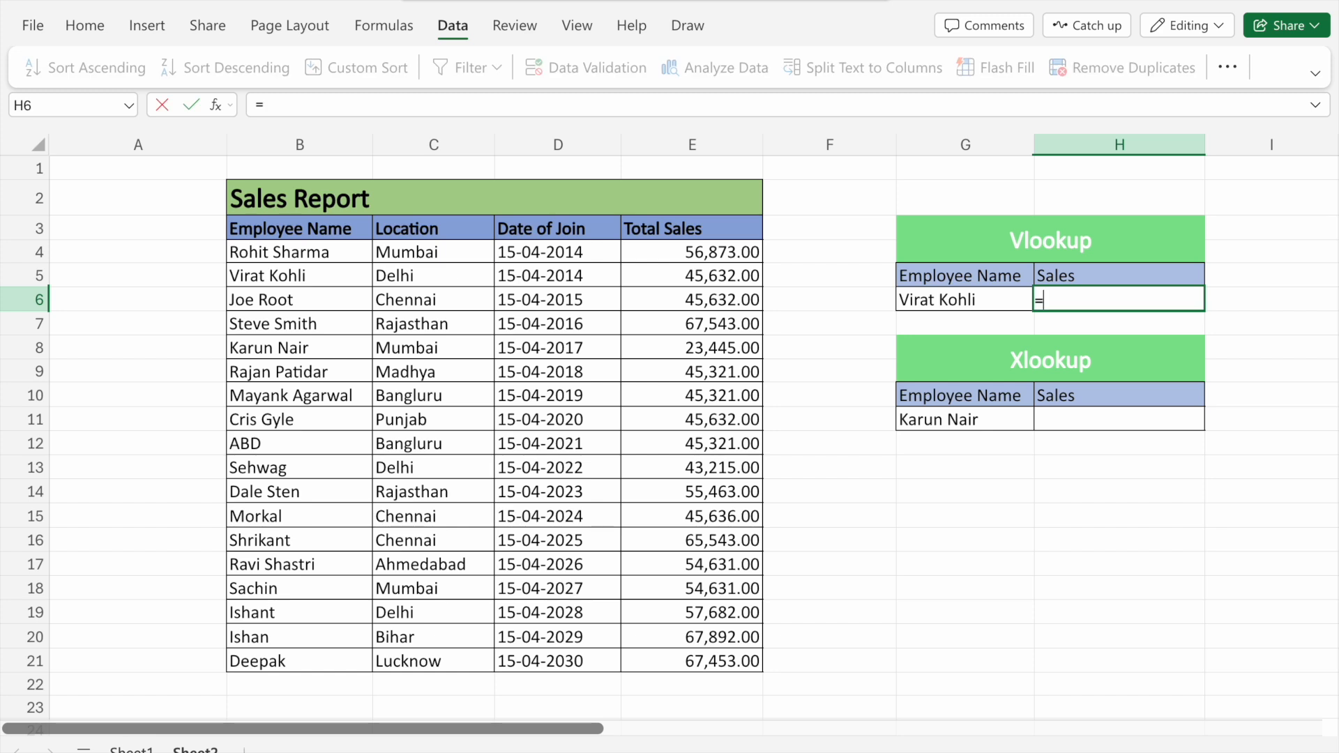
{"action": "type", "text": "v"}
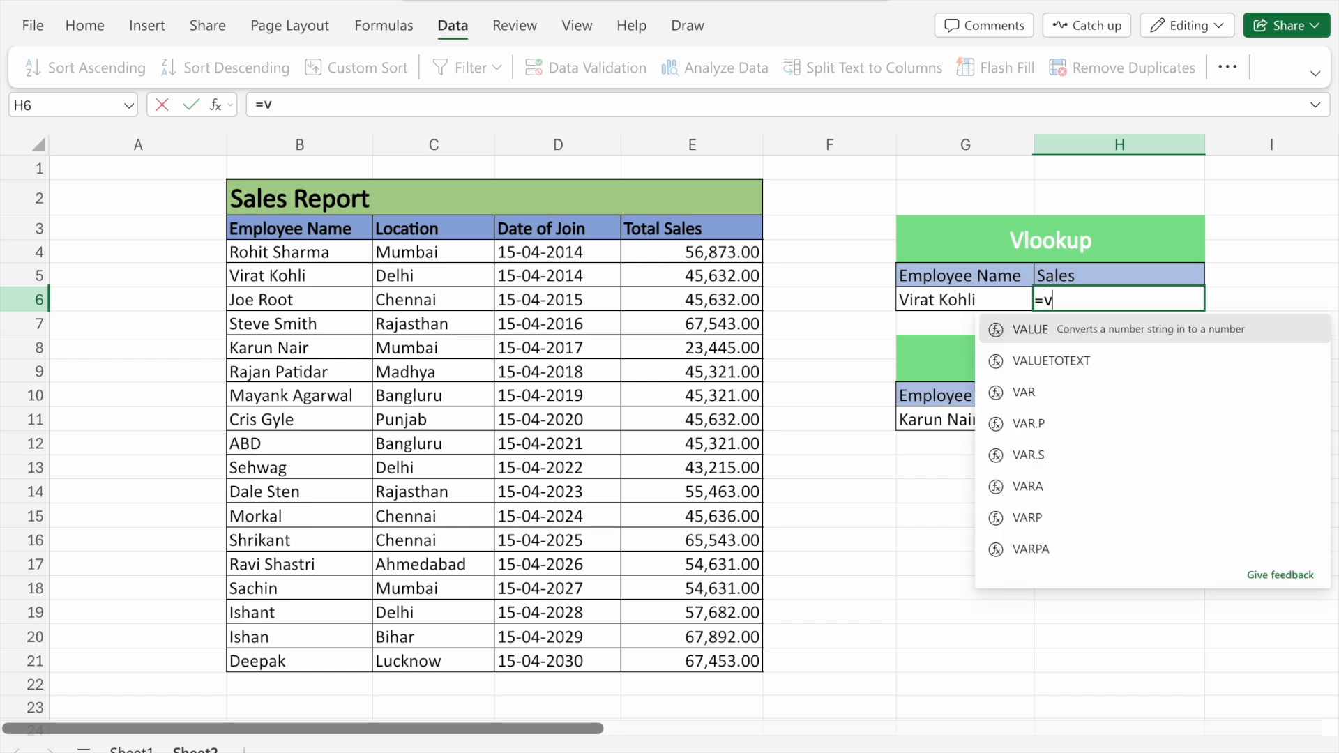
{"action": "type", "text": "look"}
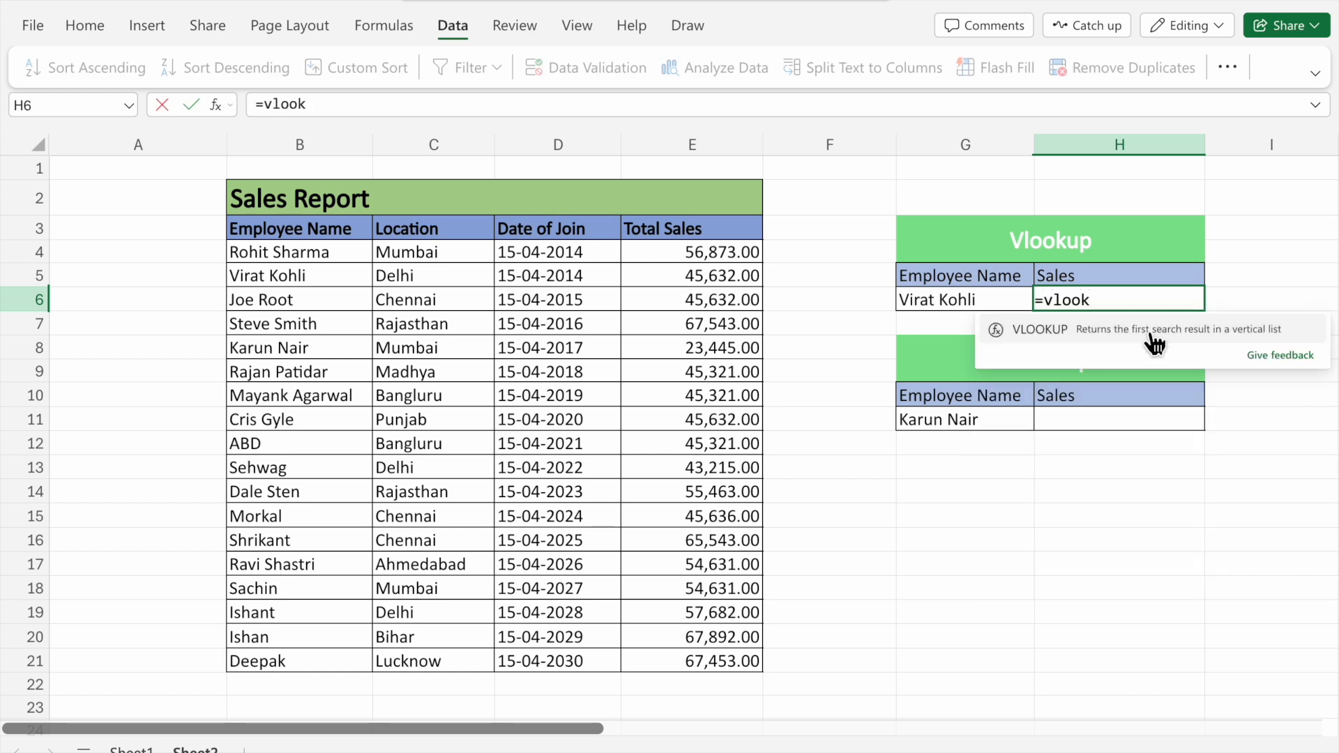
{"action": "left_click", "coordinate": [1142, 327]}
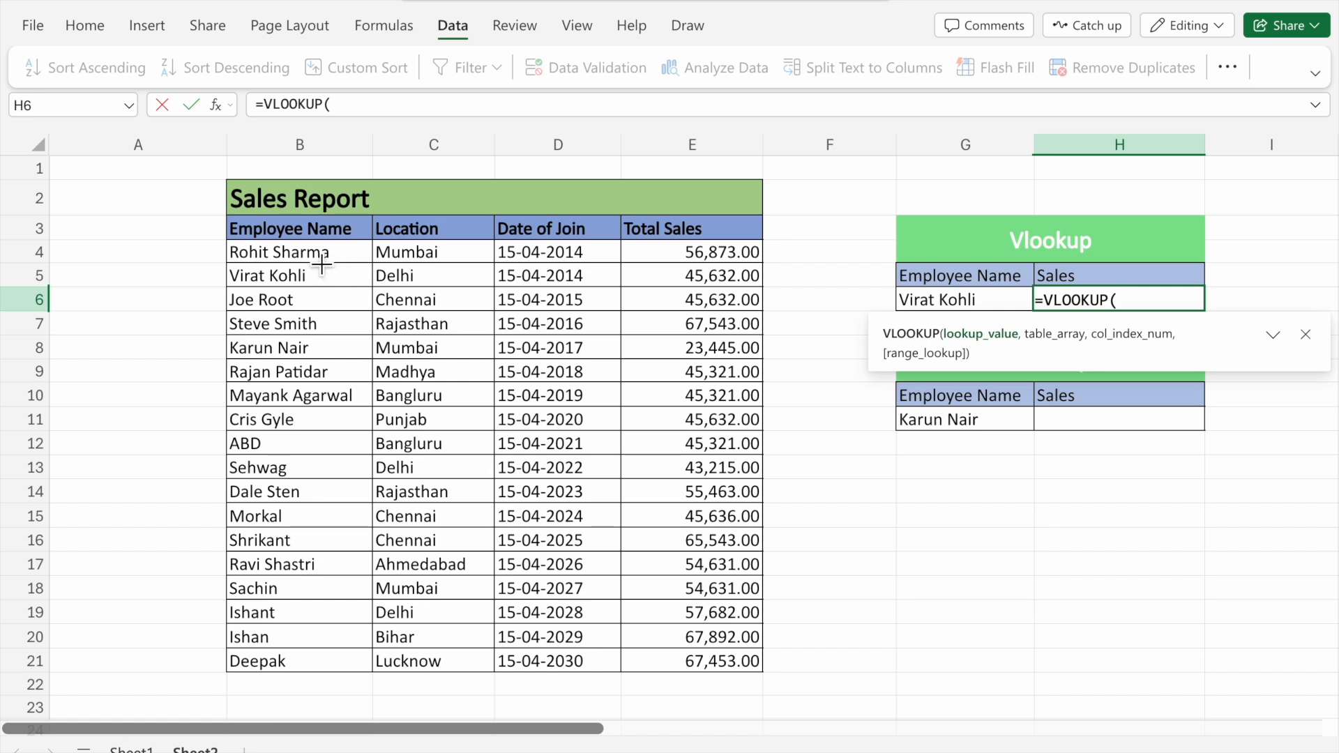
{"action": "left_click", "coordinate": [935, 304]}
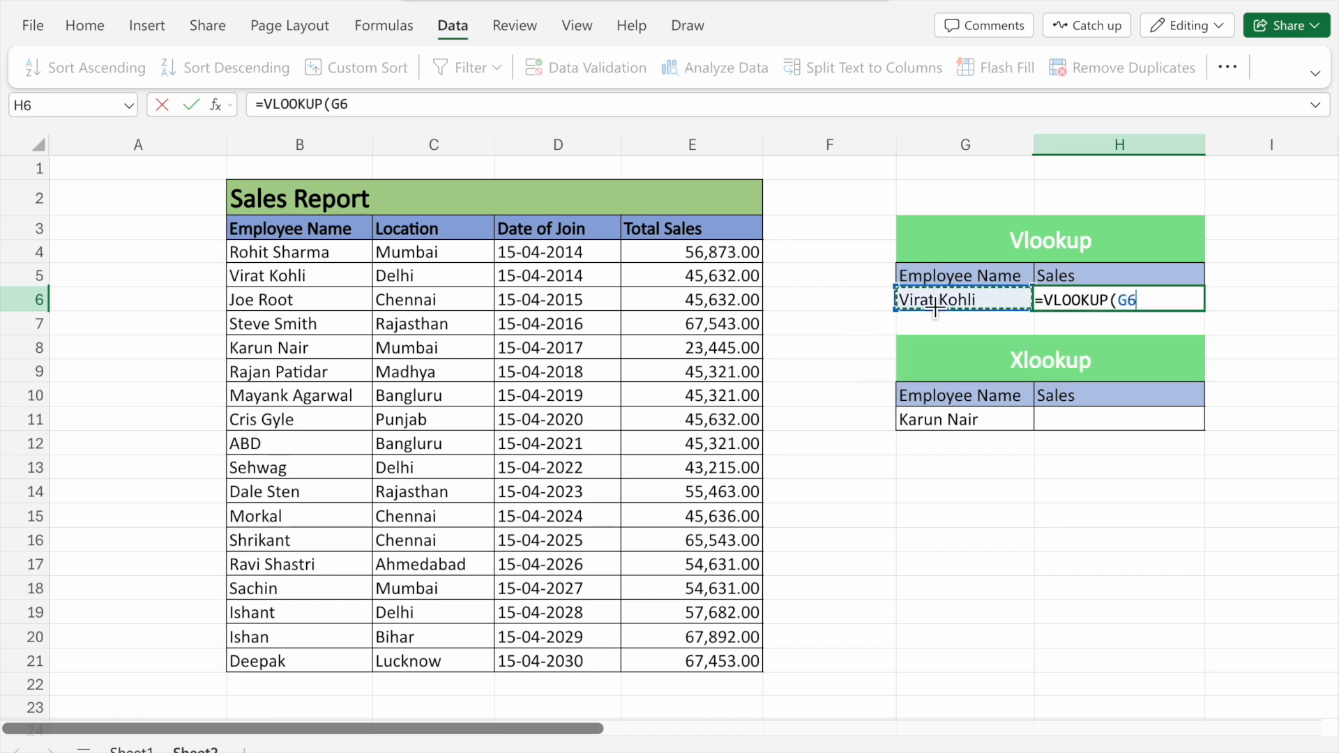
{"action": "type", "text": ","}
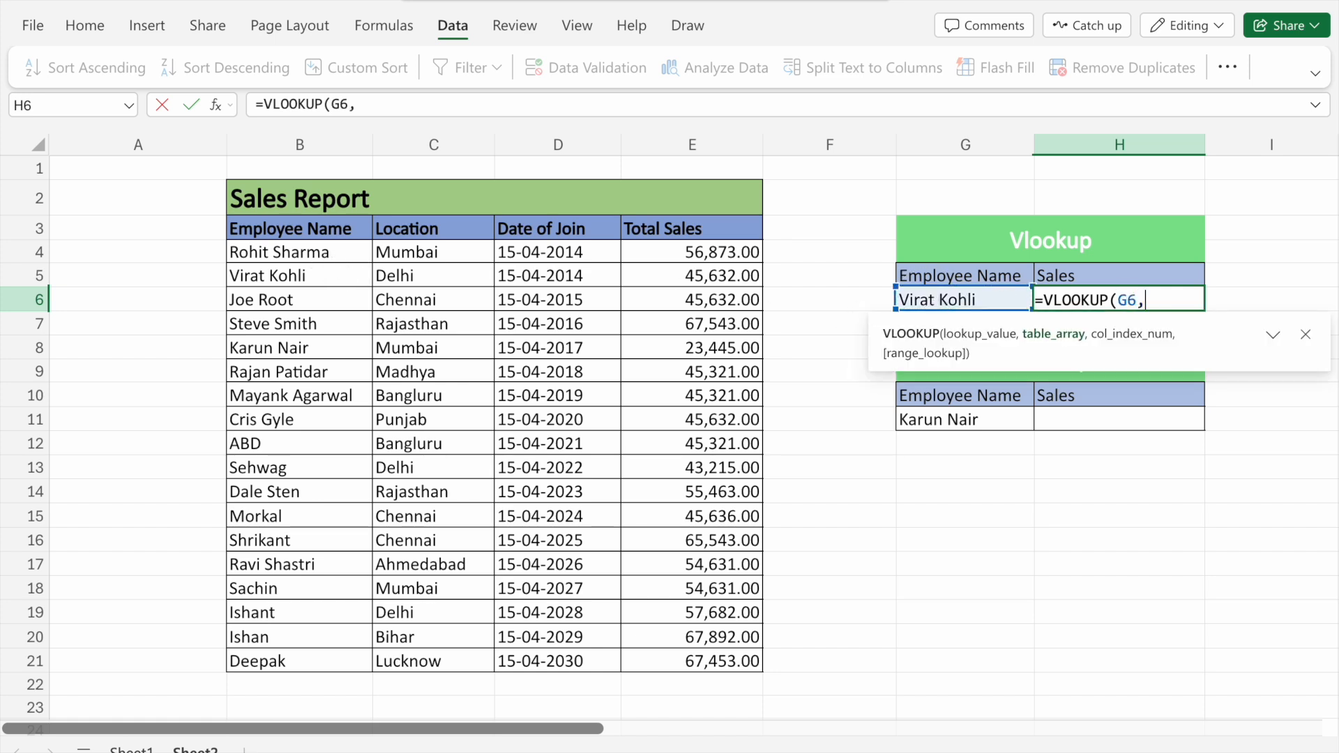
{"action": "left_click_drag", "start_coordinate": [299, 252], "coordinate": [701, 660]}
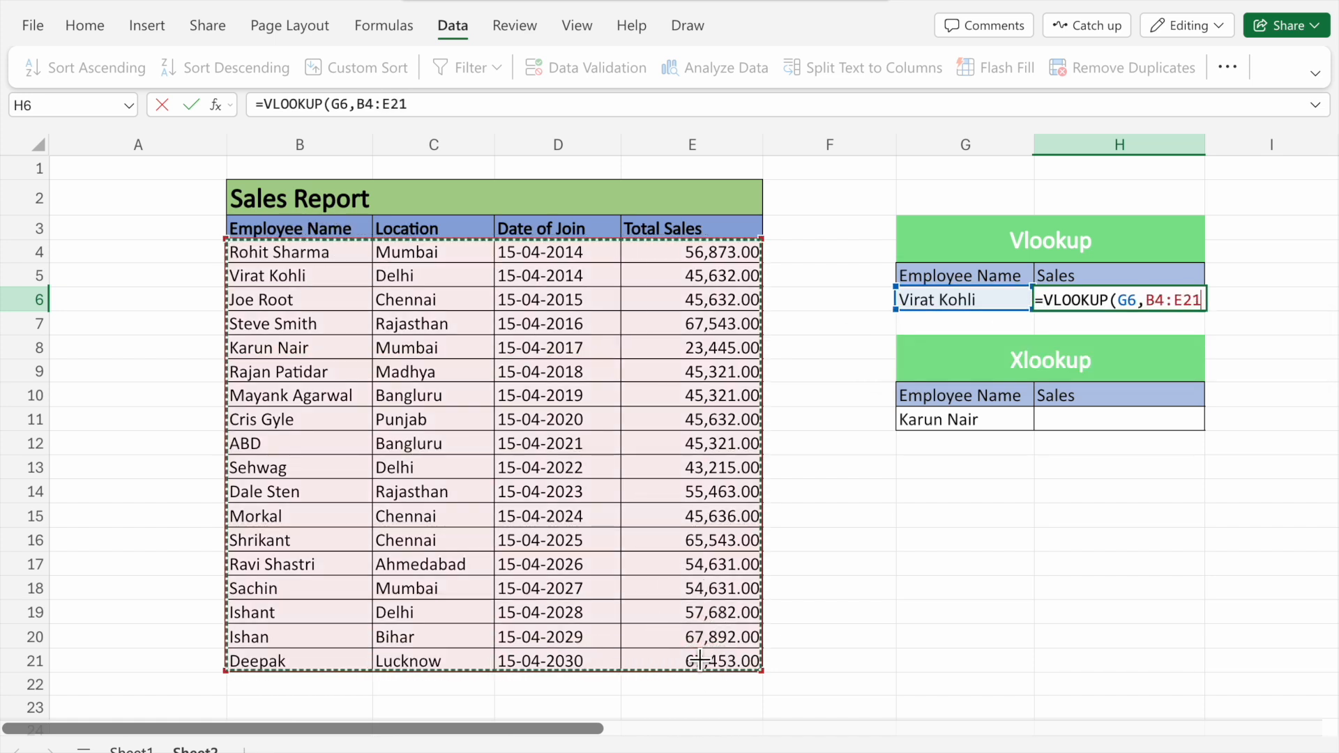
{"action": "type", "text": ",4"}
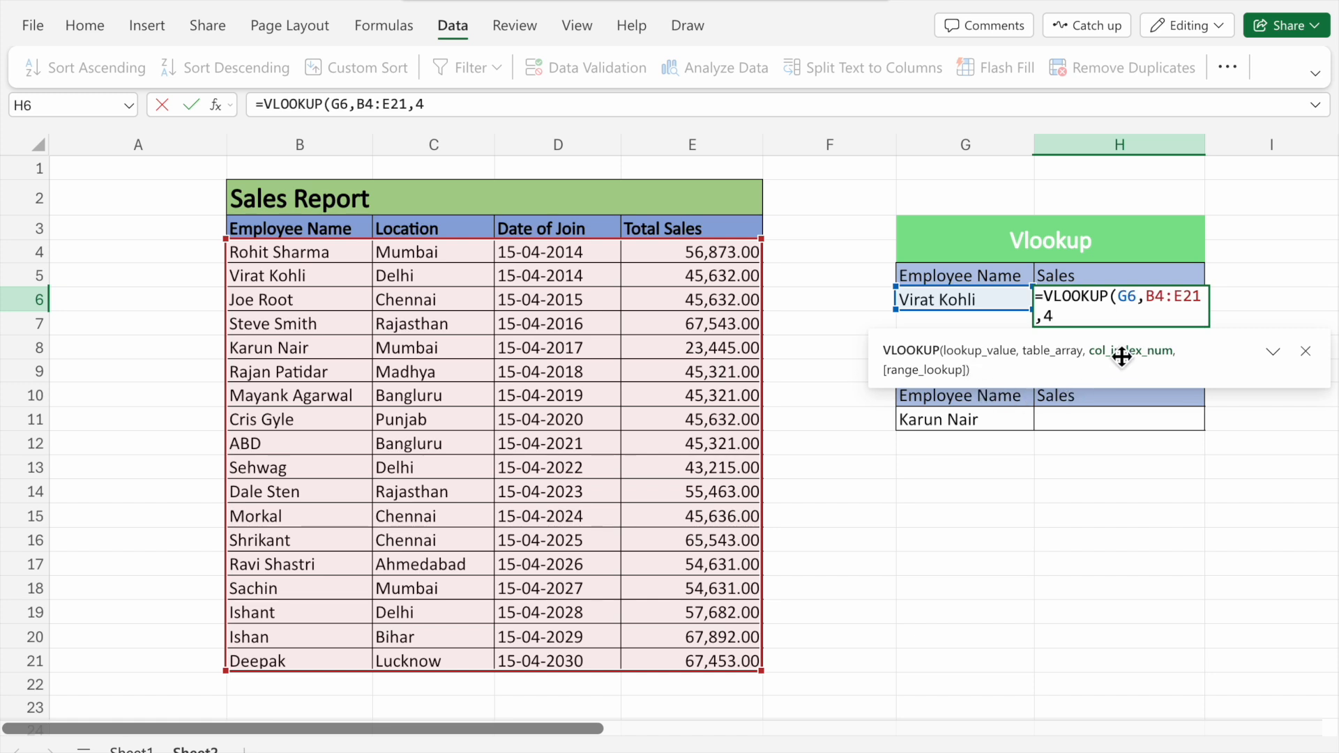
{"action": "type", "text": ","}
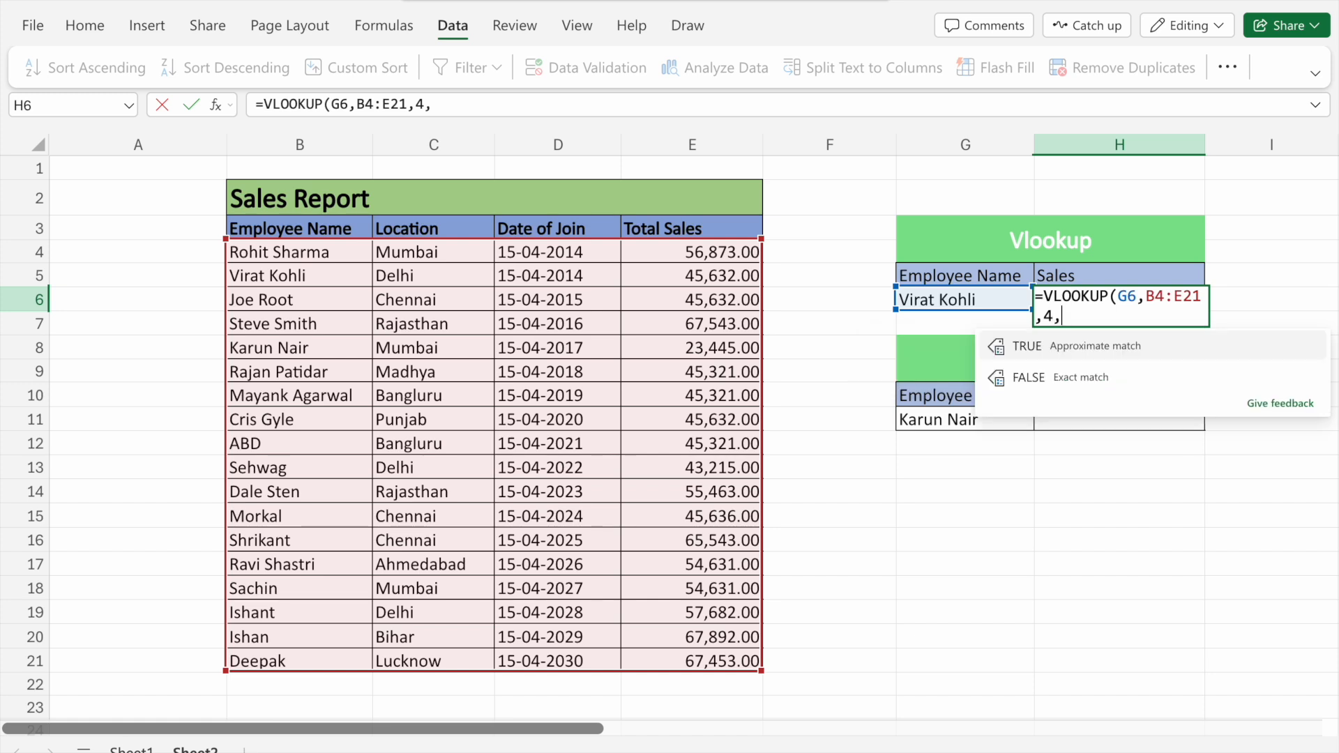
{"action": "left_click", "coordinate": [1117, 384]}
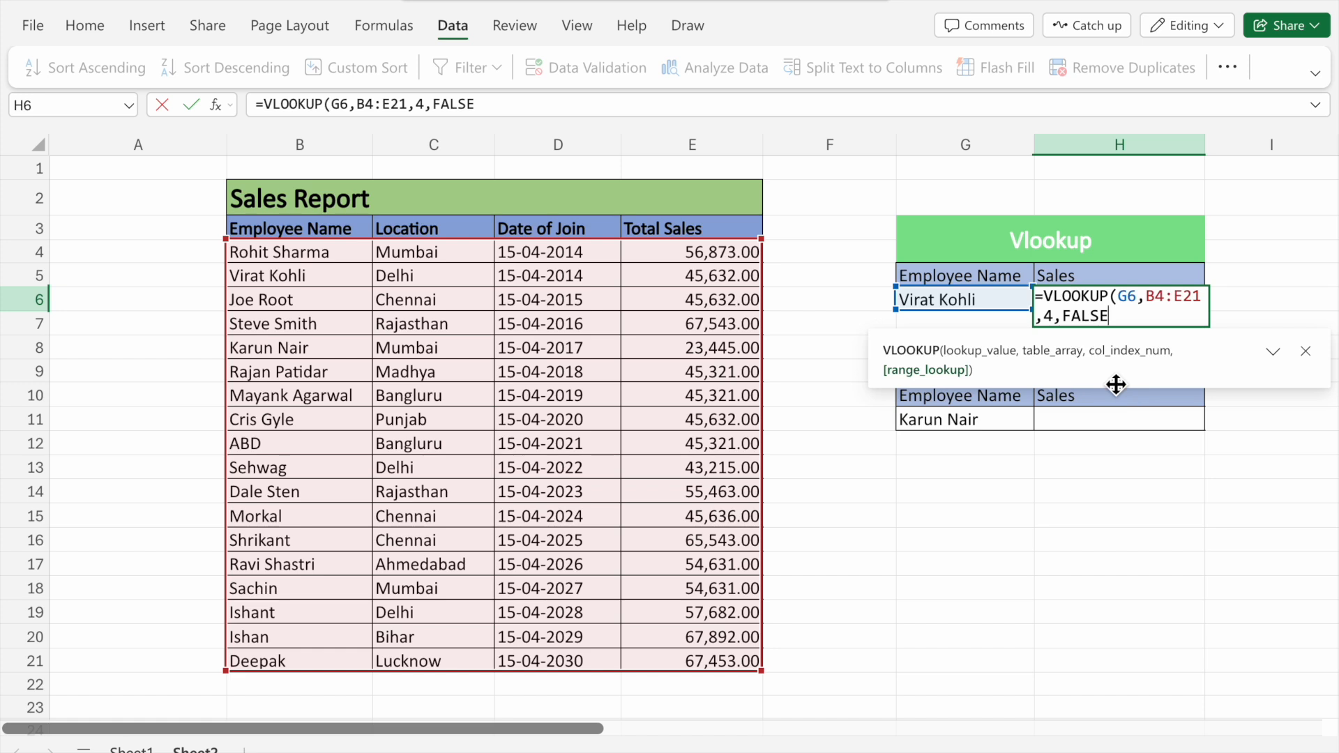
{"action": "type", "text": ")"}
{"action": "key", "text": "Return"}
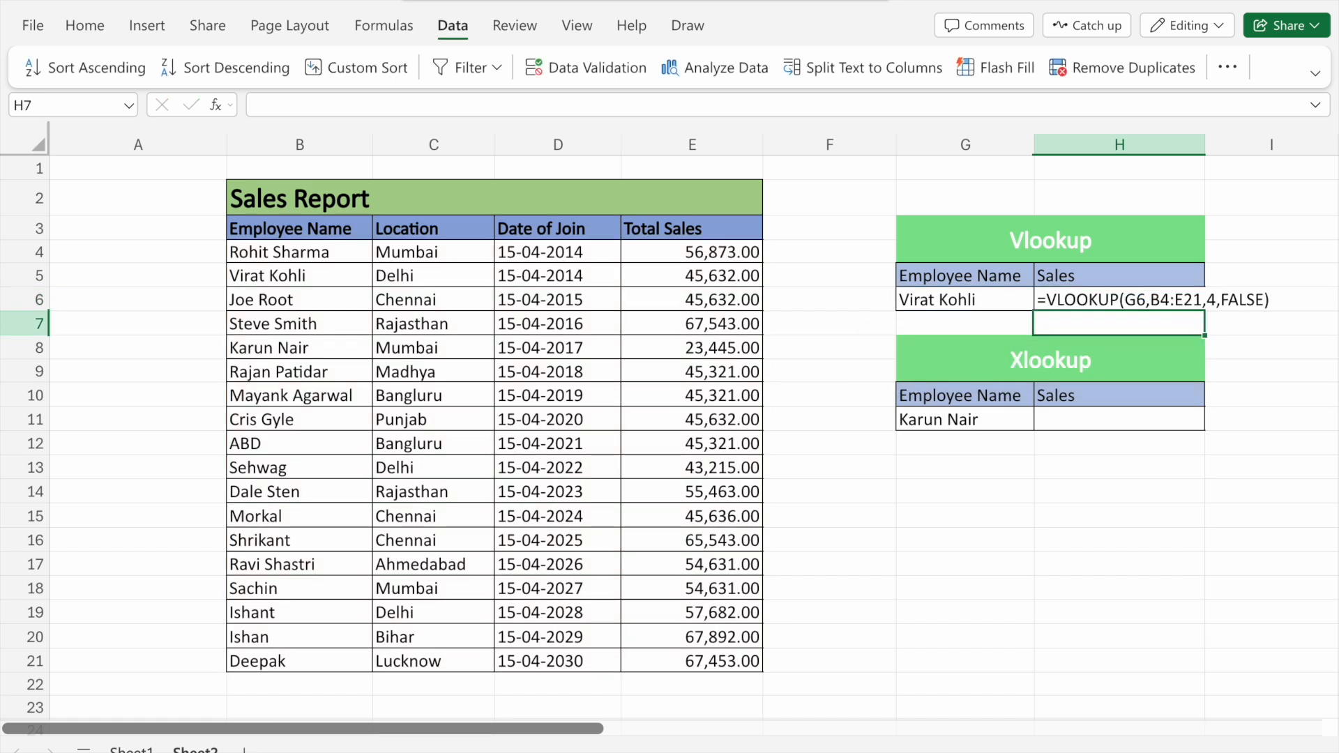
Switch G6 to Steve Smith and highlight his row in the sales table for comparison
{"action": "left_click", "coordinate": [1027, 309]}
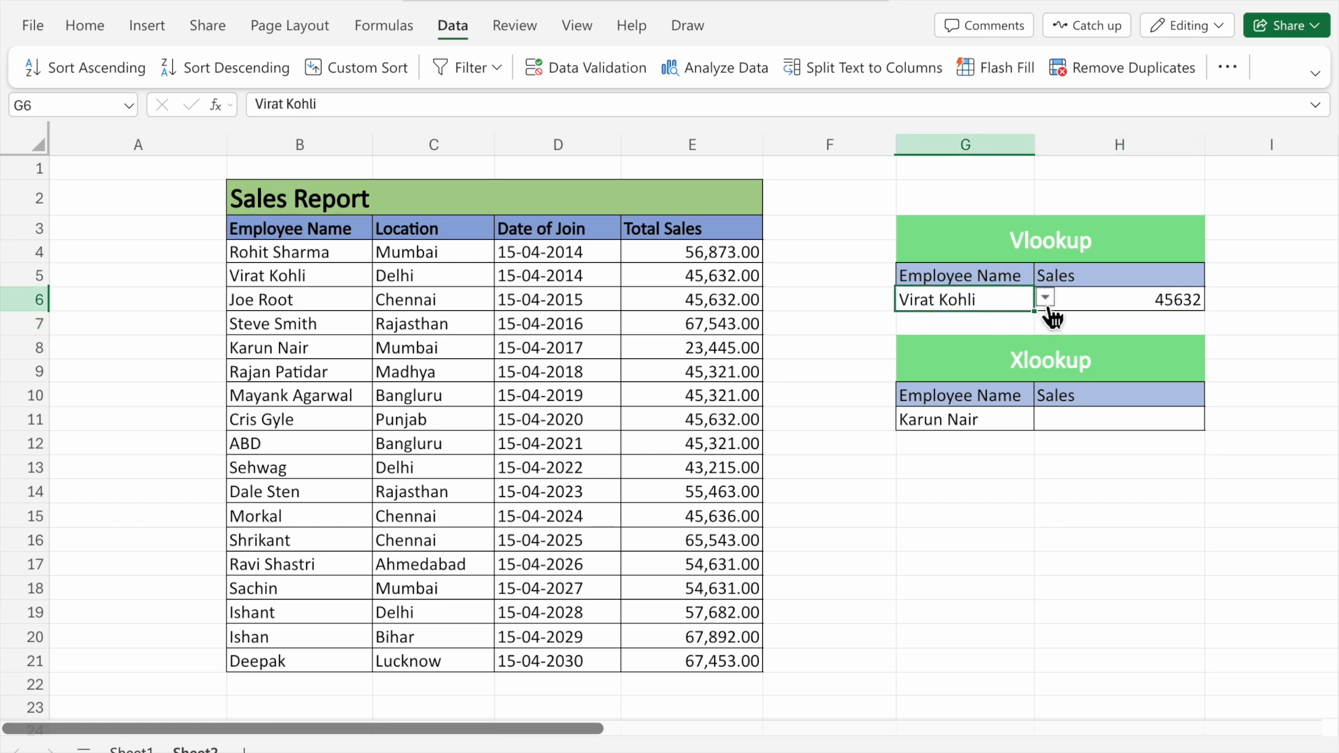
{"action": "left_click", "coordinate": [1046, 300]}
{"action": "left_click", "coordinate": [985, 417]}
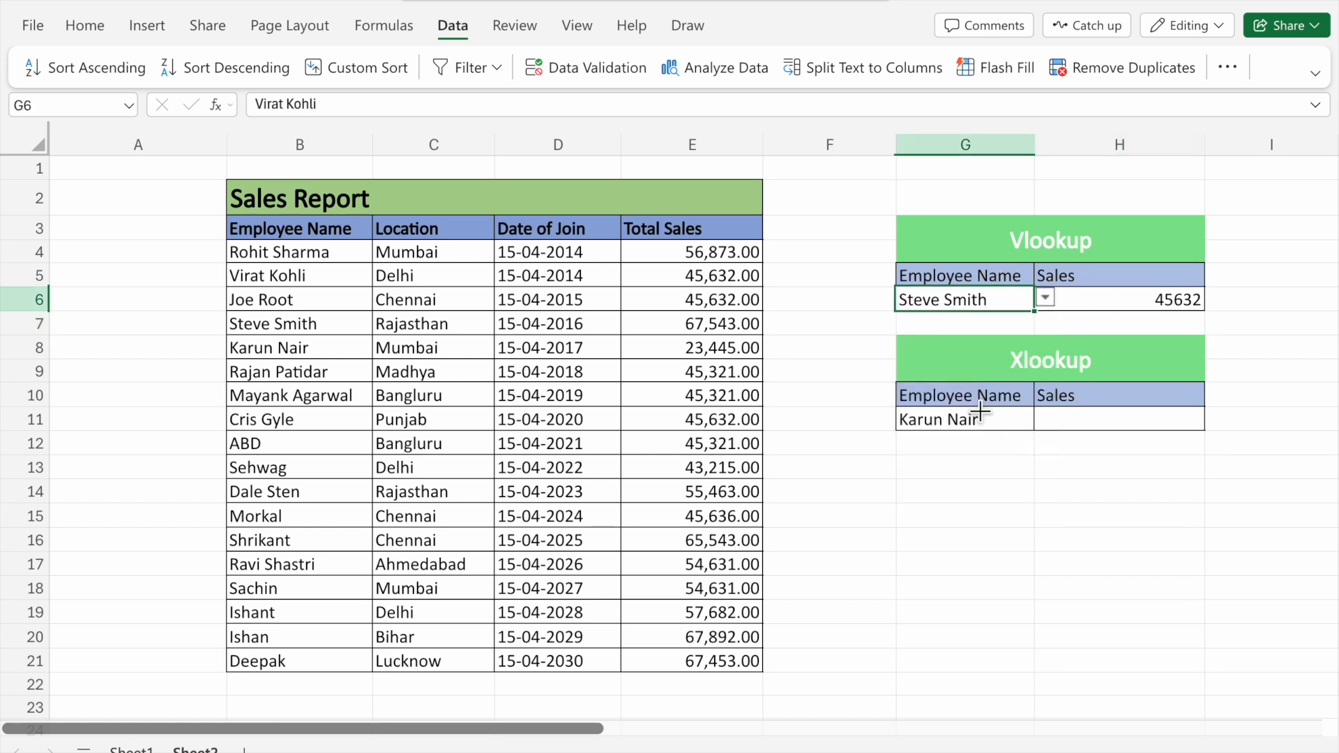
{"action": "left_click_drag", "start_coordinate": [269, 325], "coordinate": [743, 337]}
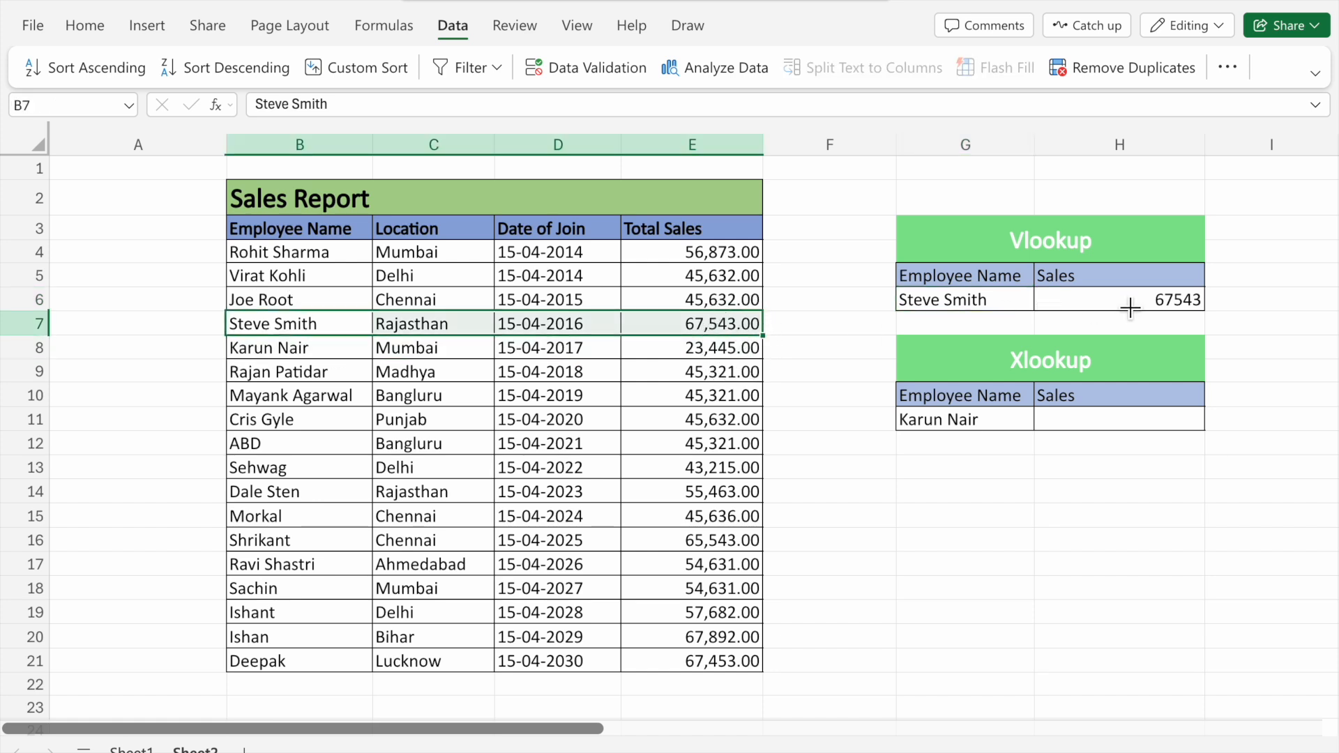
Enter =XLOOKUP(G11,B4:B21,E4:E21) in H11 to return the selected employee's total sales
{"action": "left_click", "coordinate": [1065, 419]}
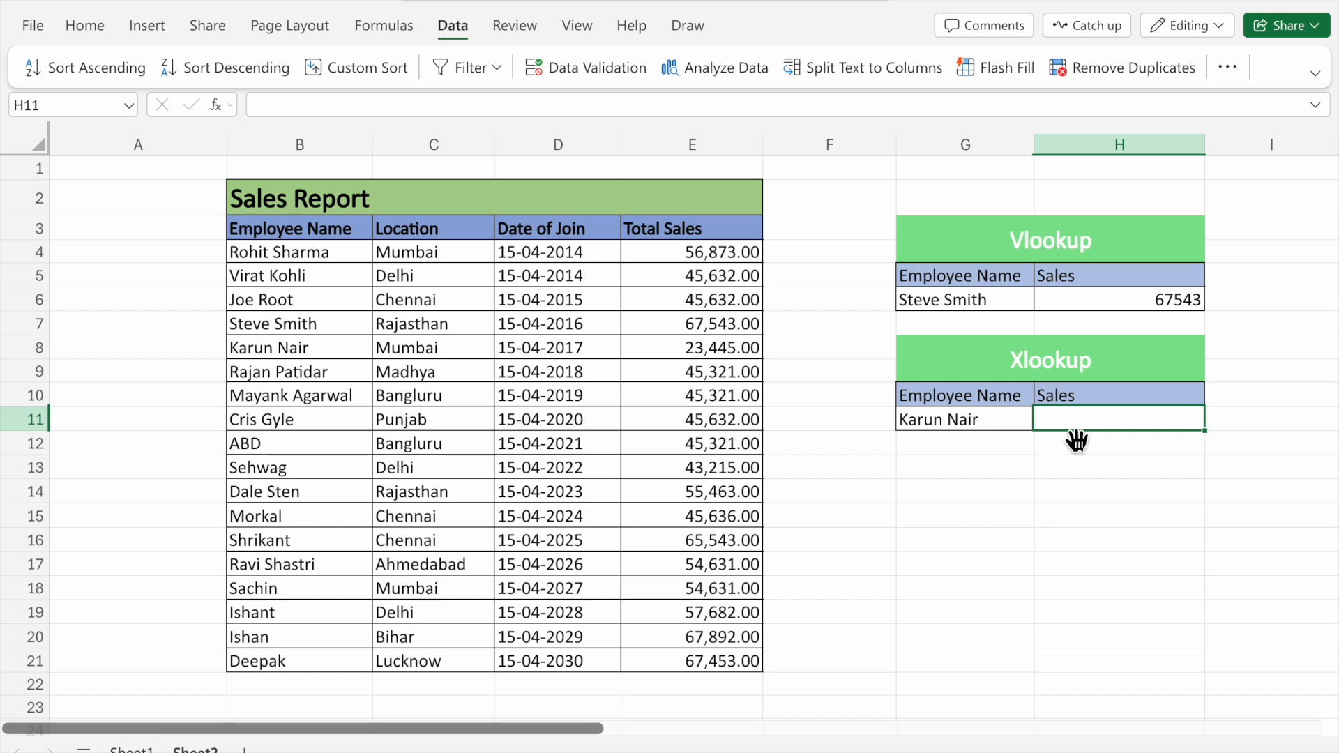
{"action": "type", "text": "=xlook"}
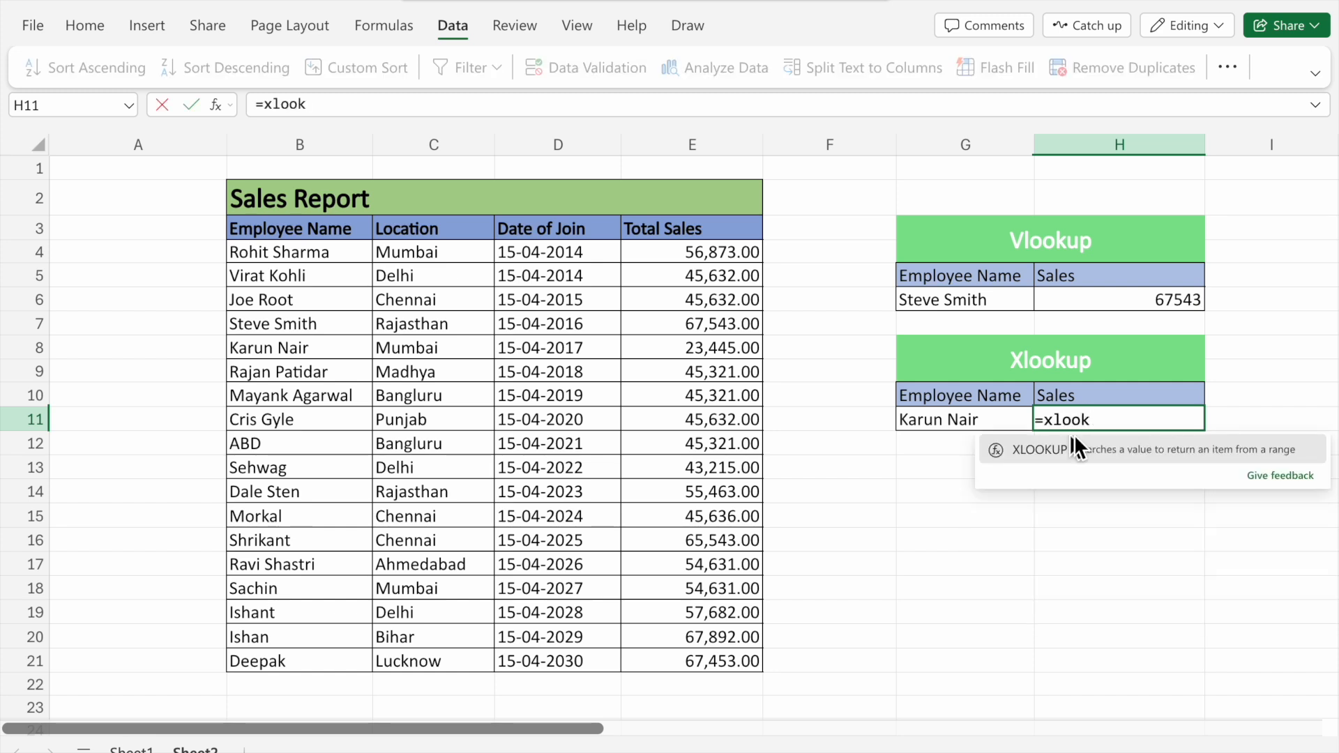
{"action": "left_click", "coordinate": [1119, 450]}
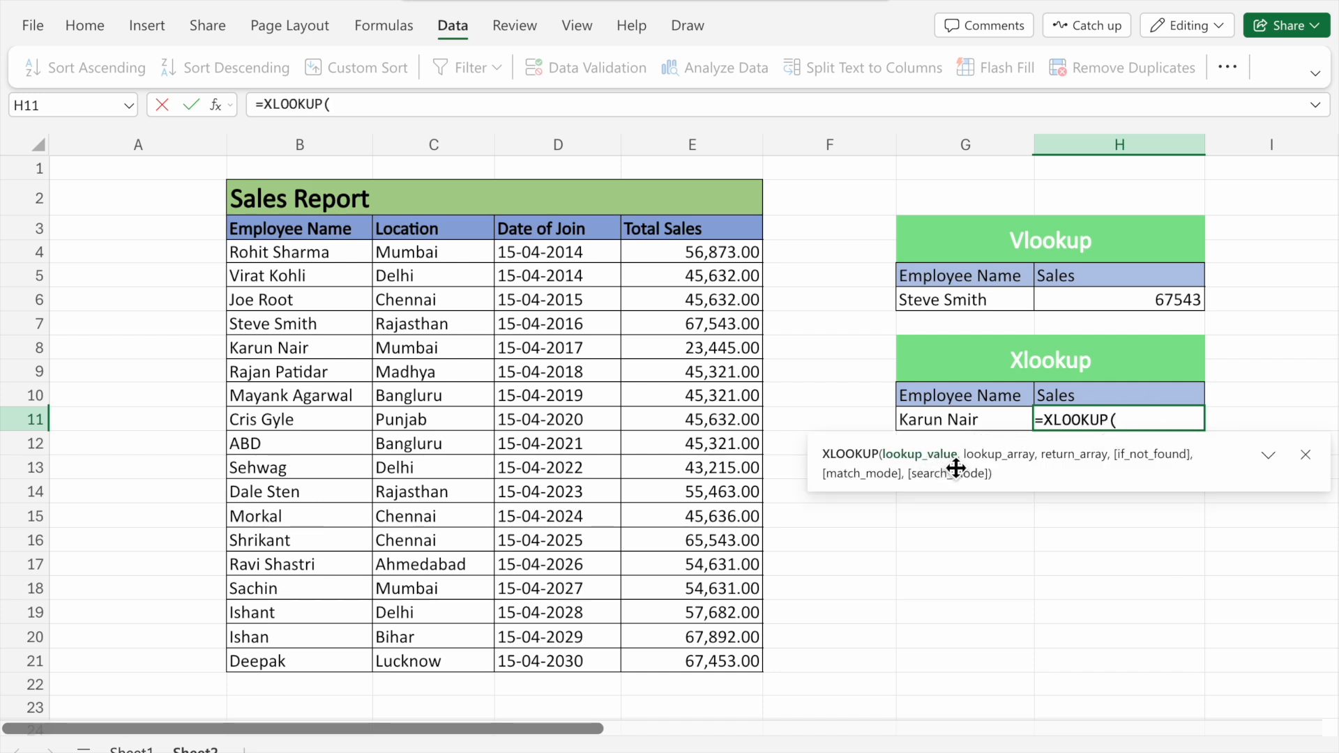
{"action": "left_click", "coordinate": [984, 429]}
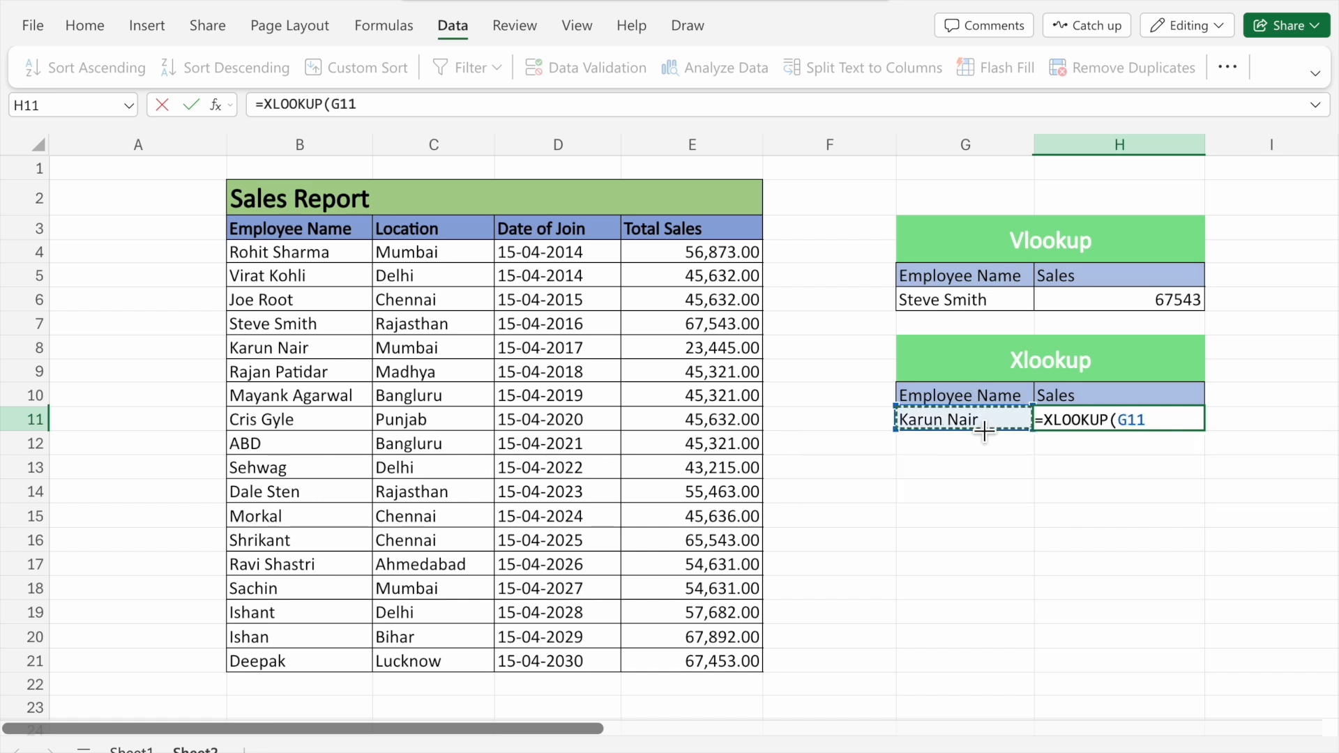
{"action": "type", "text": ","}
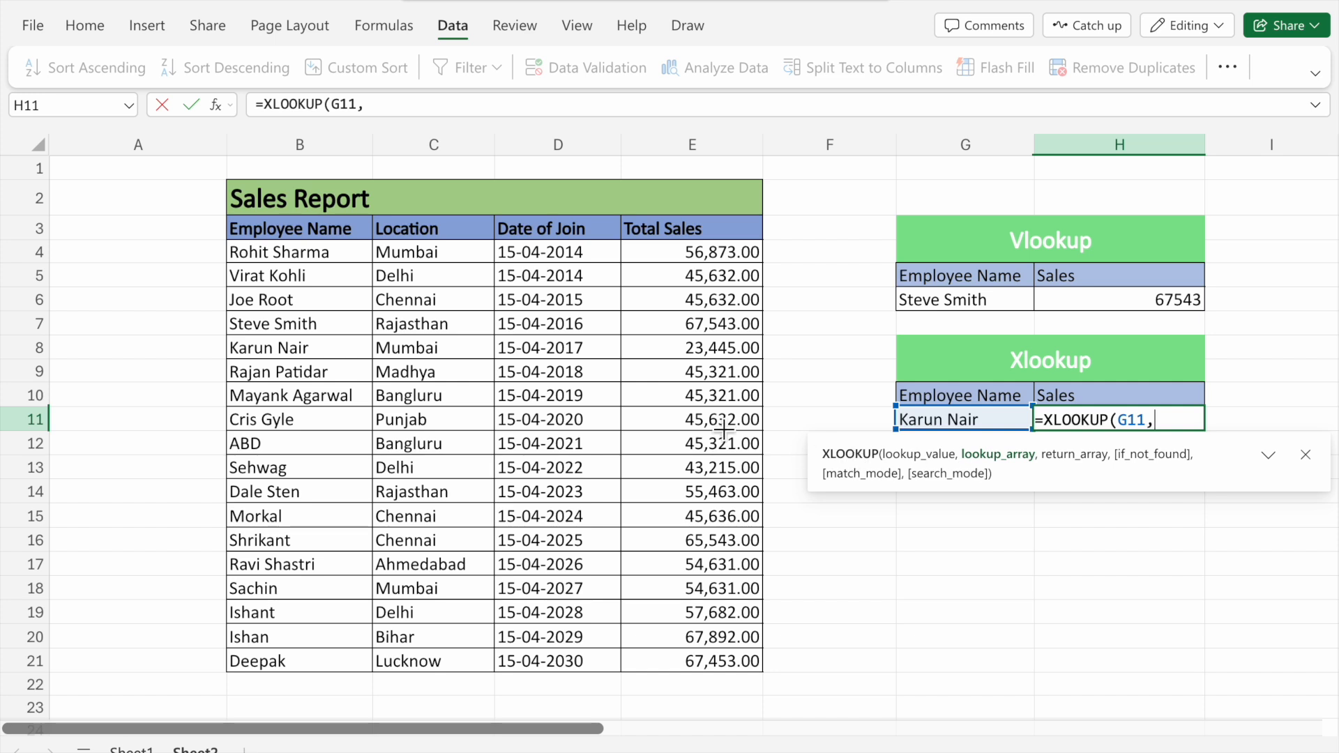
{"action": "left_click_drag", "start_coordinate": [351, 262], "coordinate": [328, 666]}
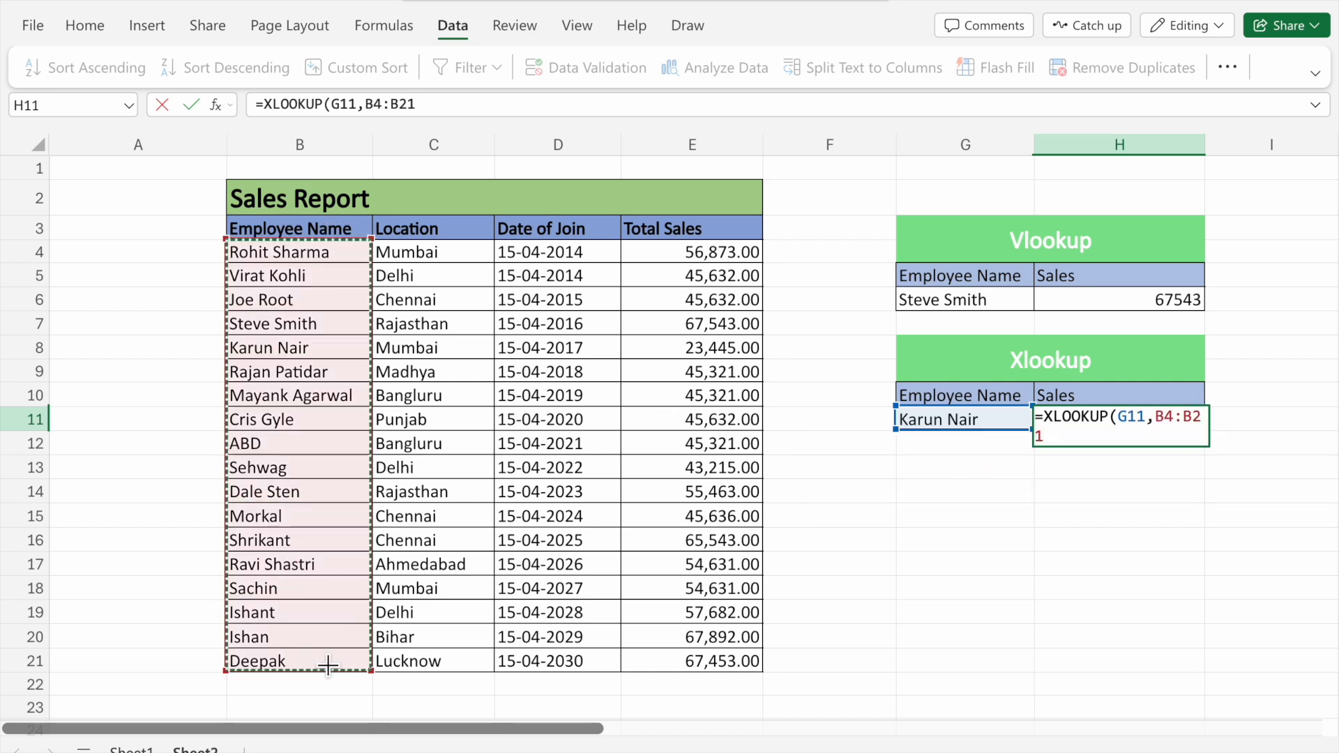
{"action": "type", "text": ","}
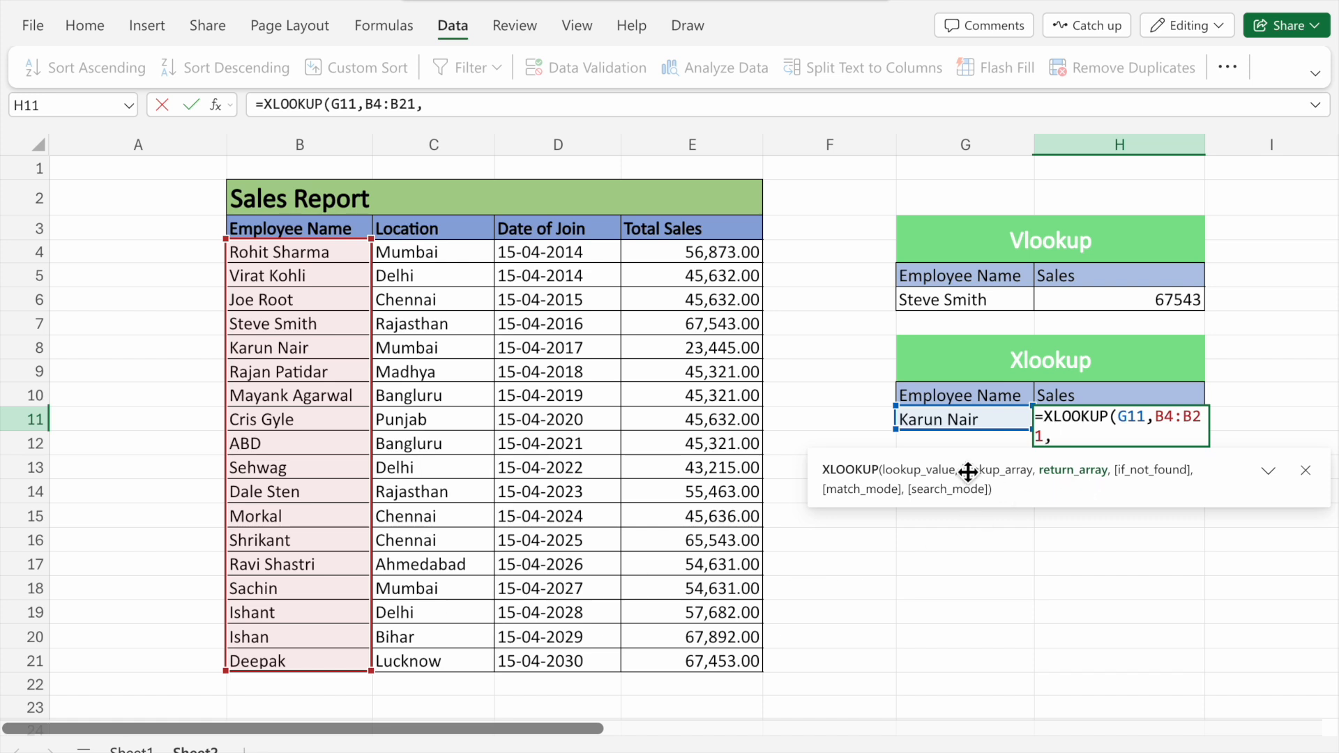
{"action": "left_click_drag", "start_coordinate": [738, 263], "coordinate": [756, 663]}
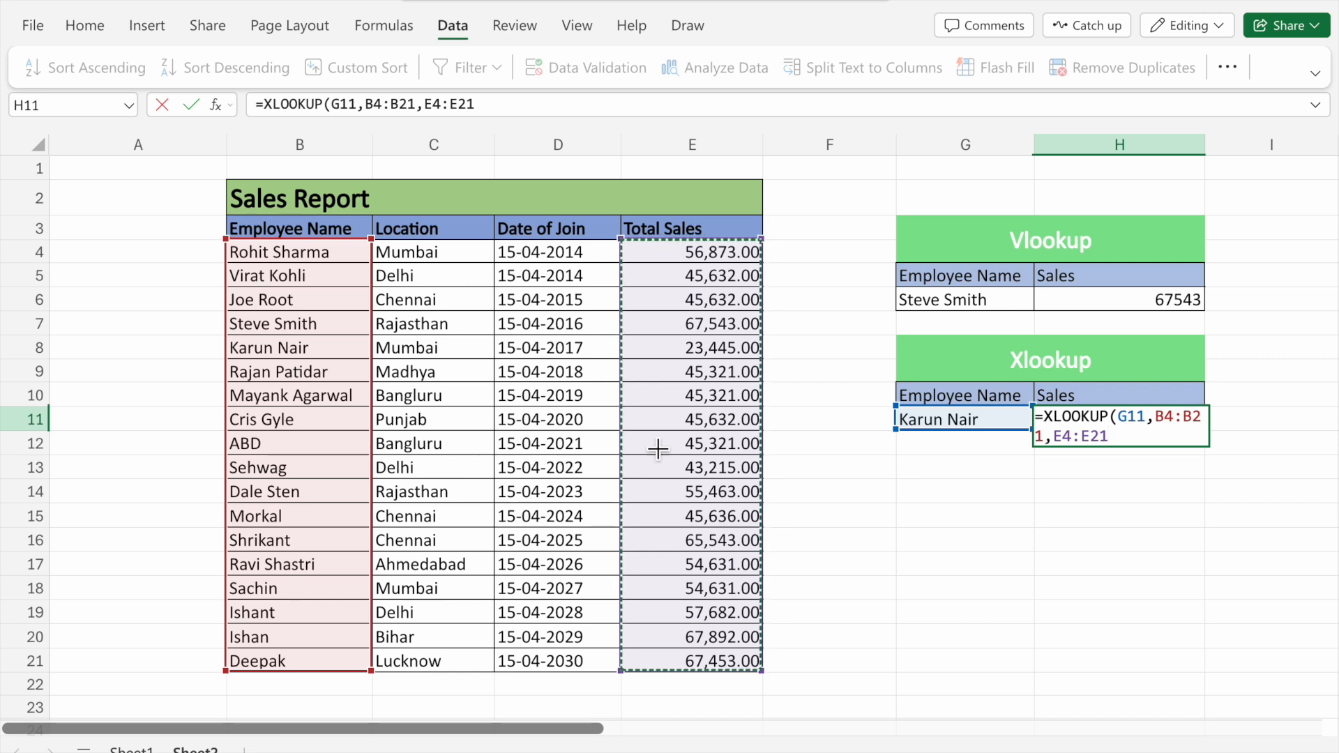
{"action": "type", "text": ","}
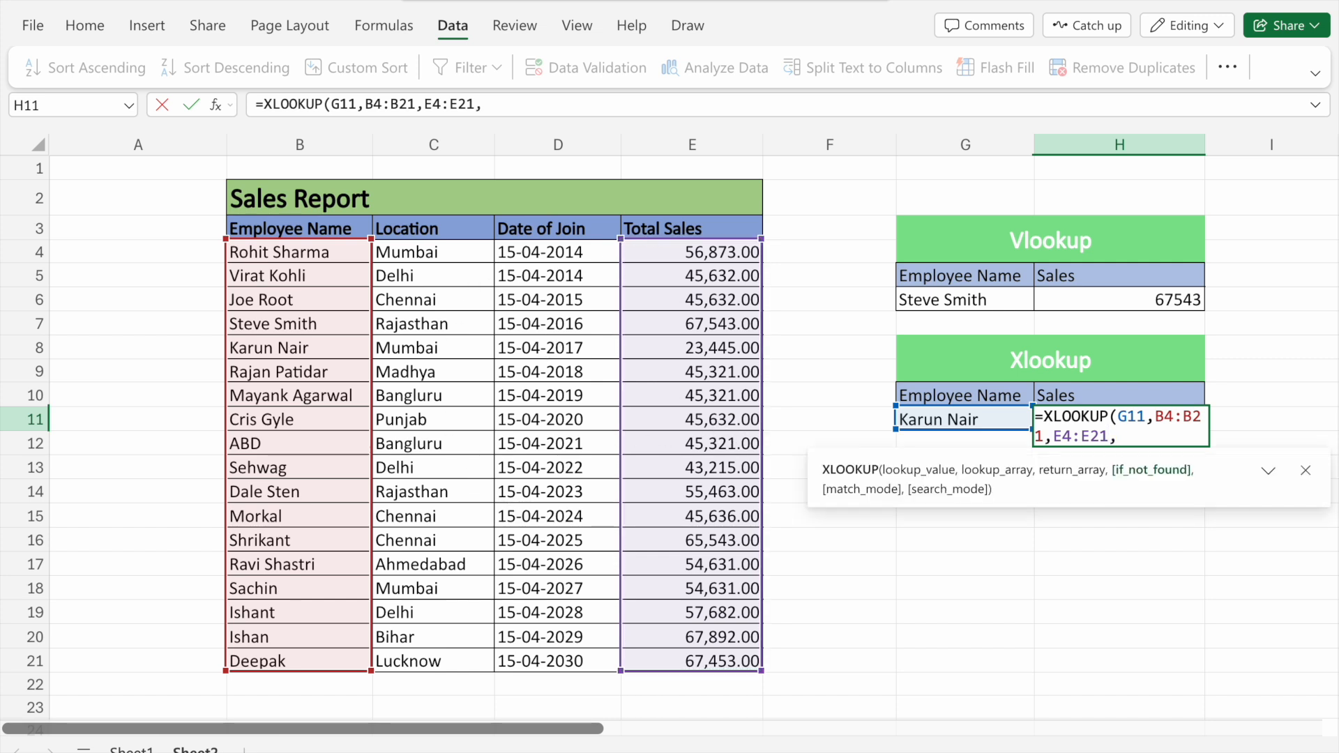
{"action": "key", "text": "BackSpace"}
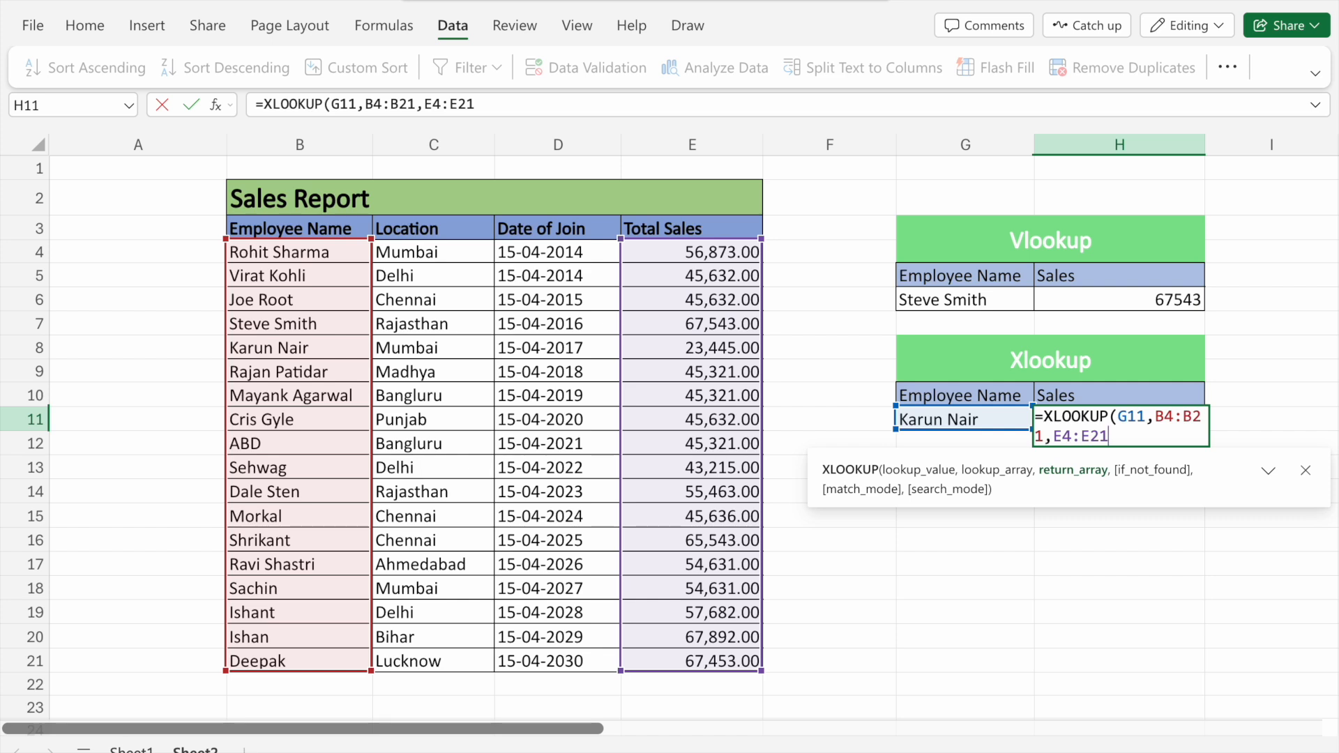
{"action": "type", "text": ")"}
{"action": "key", "text": "Return"}
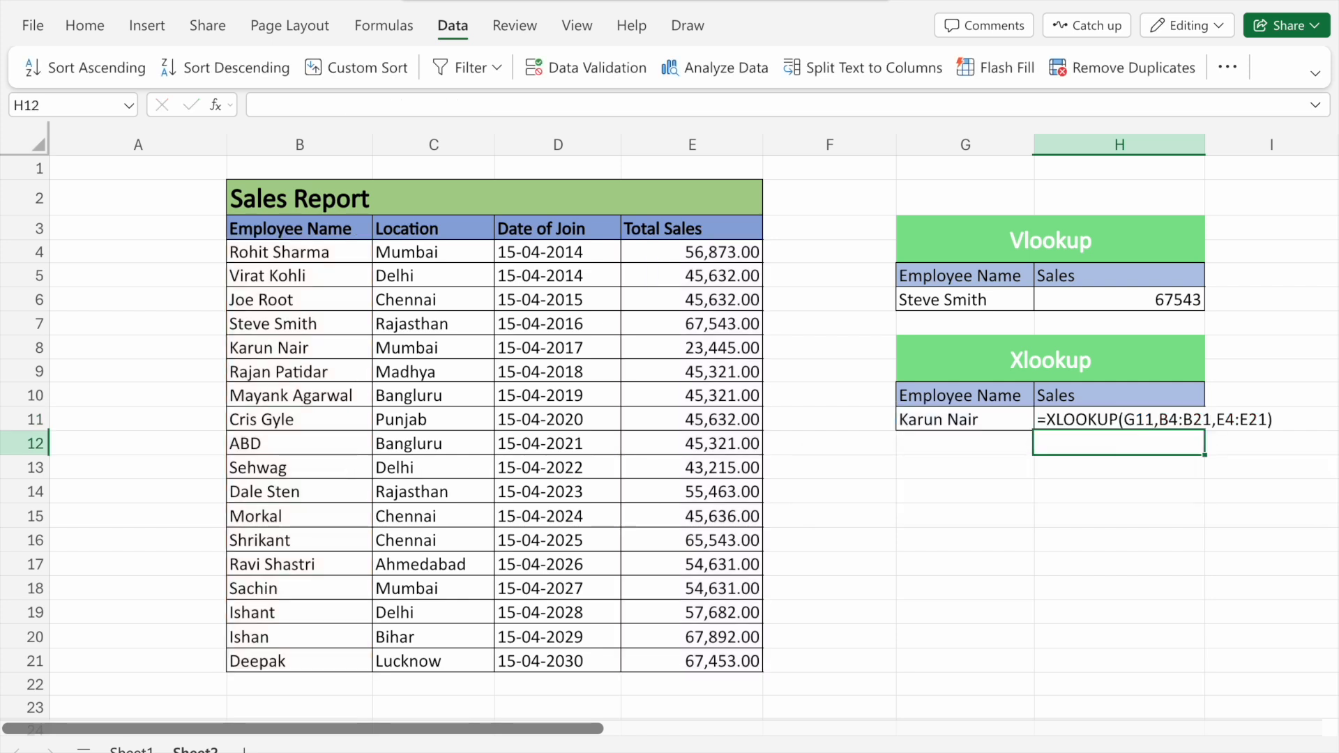
{"action": "left_click", "coordinate": [1009, 427]}
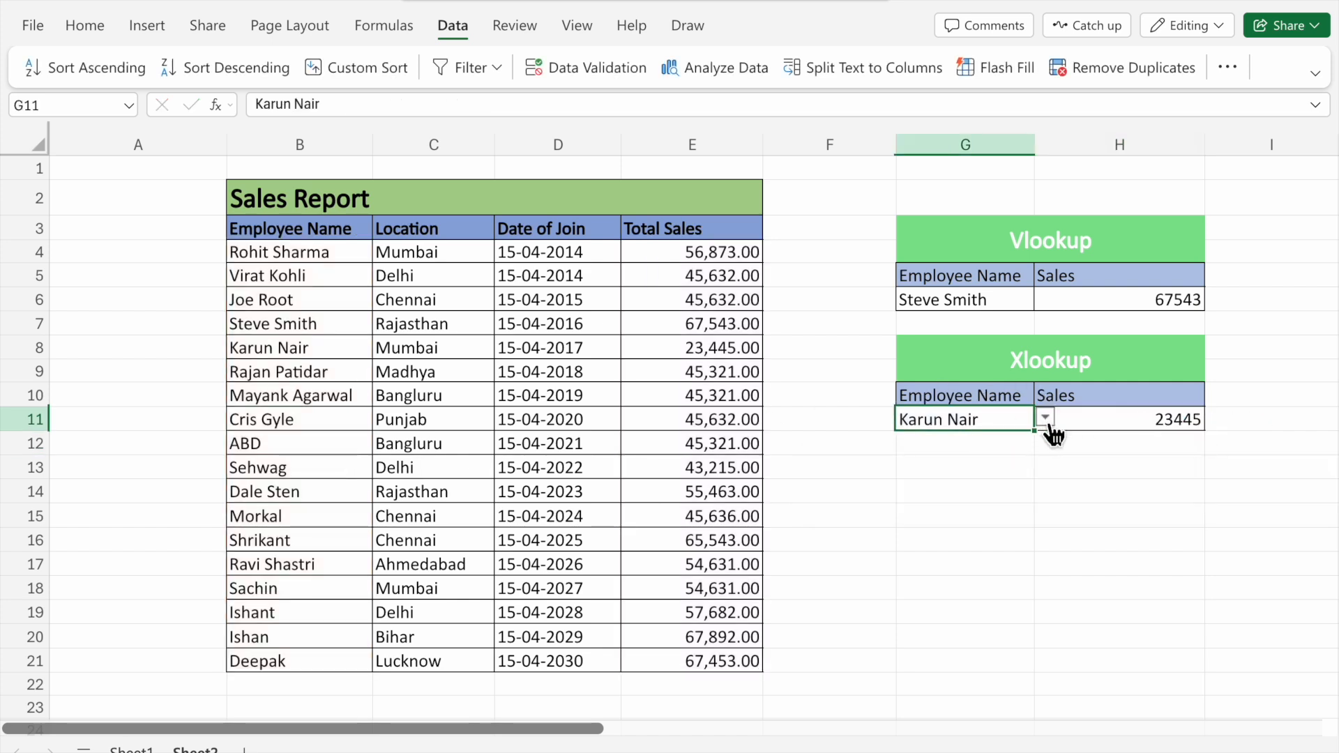
{"action": "left_click", "coordinate": [1045, 417]}
{"action": "left_click", "coordinate": [942, 589]}
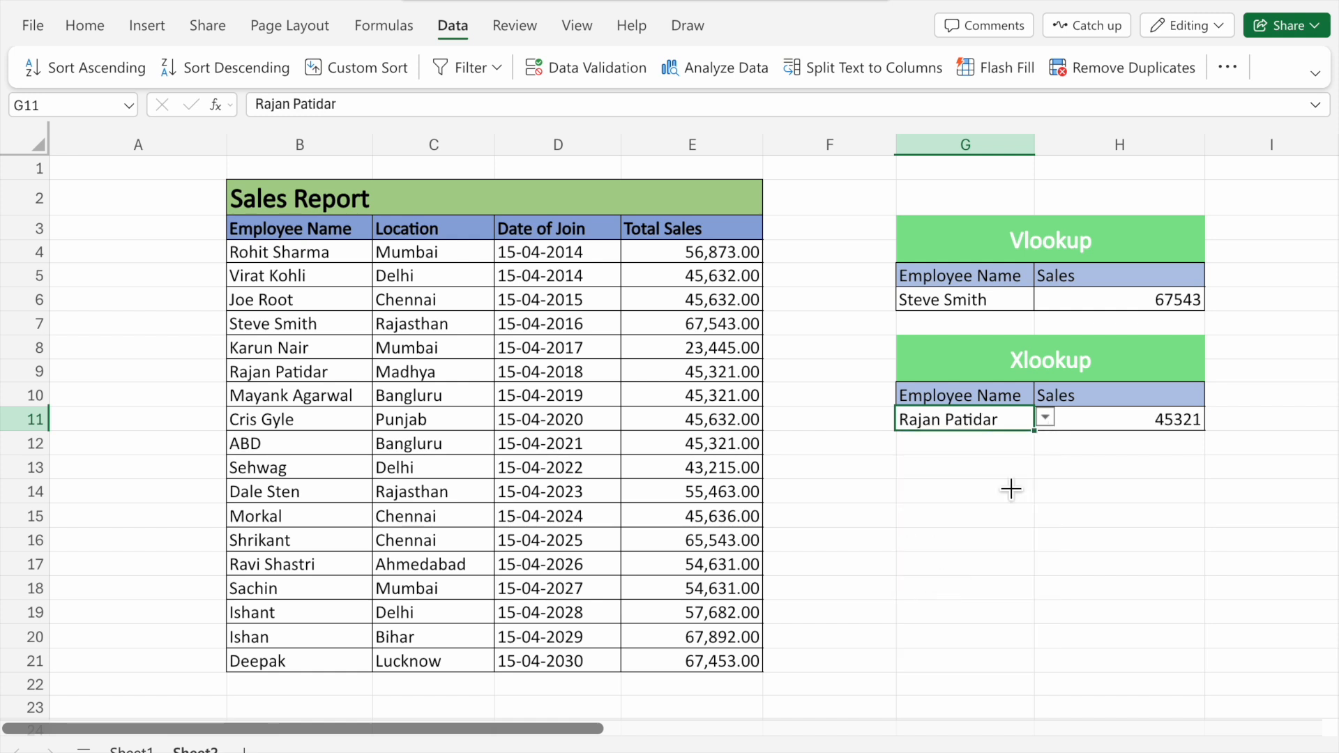
{"action": "left_click_drag", "start_coordinate": [1017, 421], "coordinate": [1110, 427]}
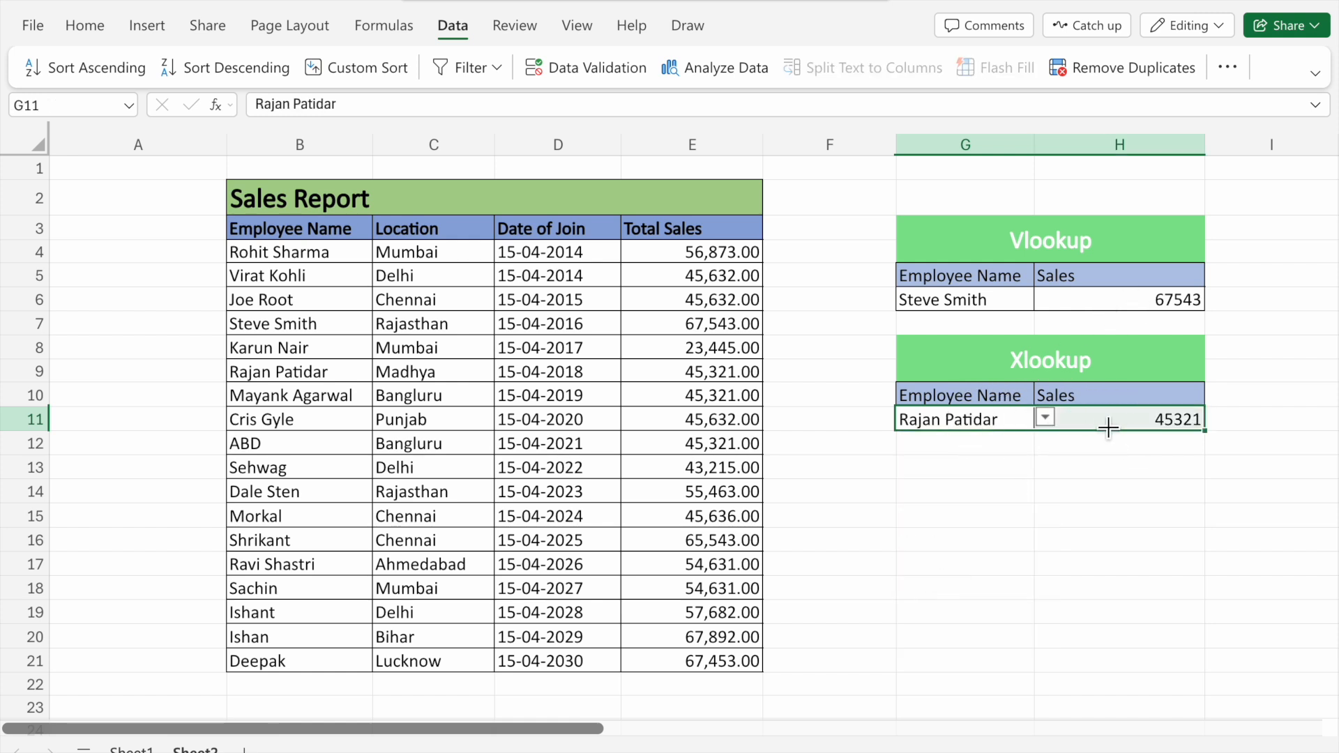
{"action": "left_click_drag", "start_coordinate": [307, 376], "coordinate": [700, 383]}
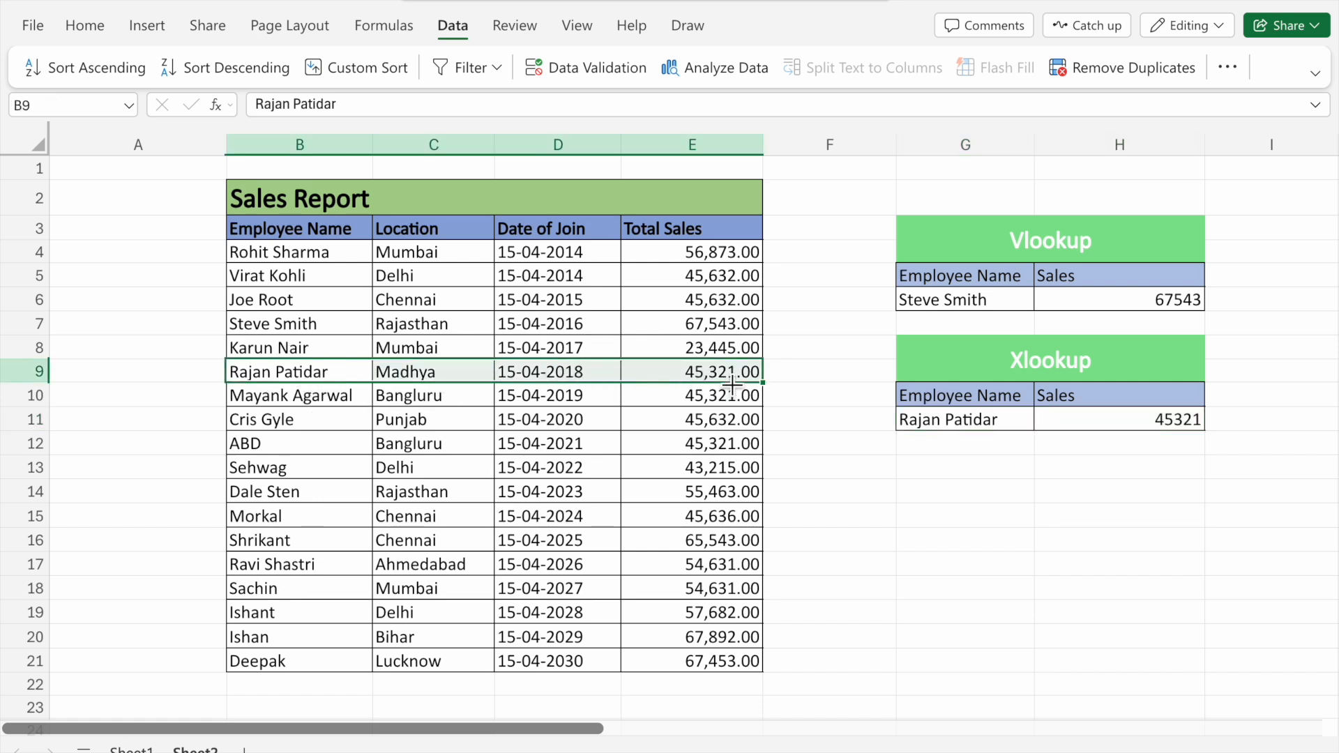
Insert a blank column to the left of the Date of Join column in the sales table
{"action": "left_click", "coordinate": [1022, 429]}
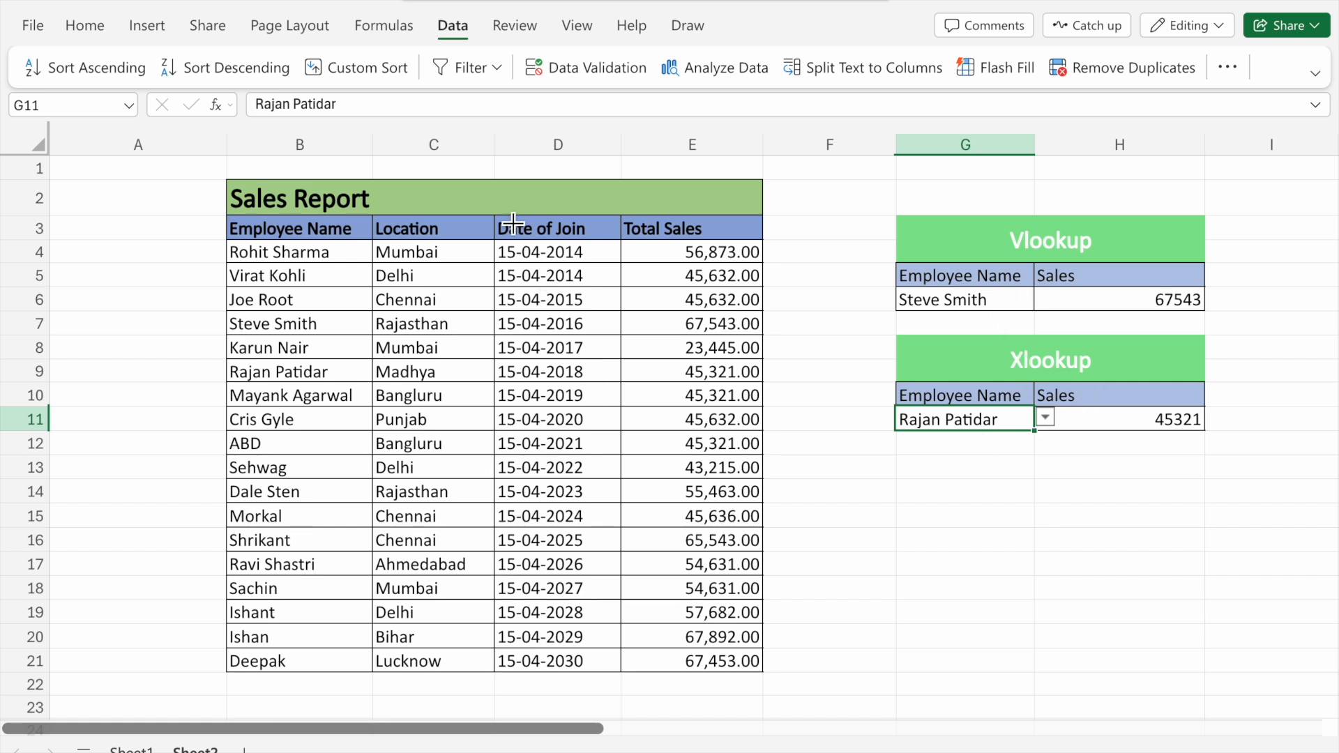
{"action": "left_click", "coordinate": [520, 146]}
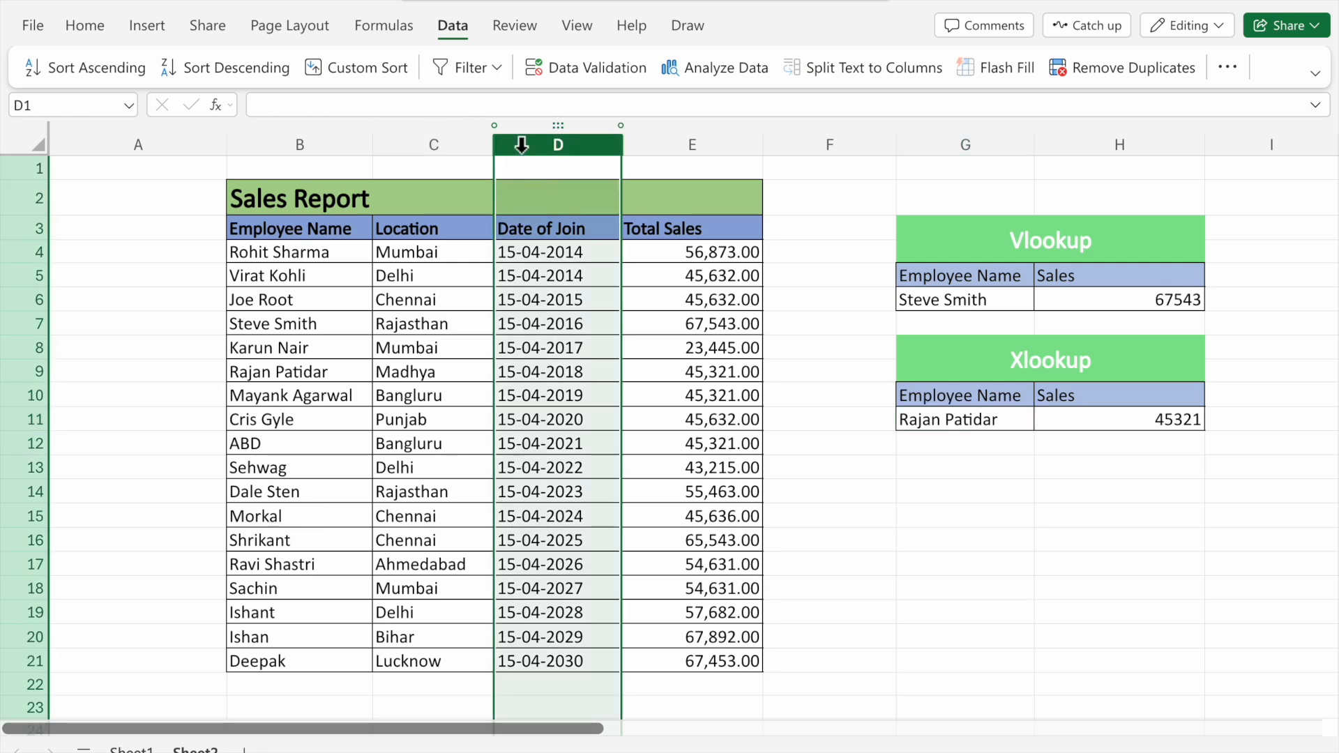
{"action": "right_click", "coordinate": [521, 147]}
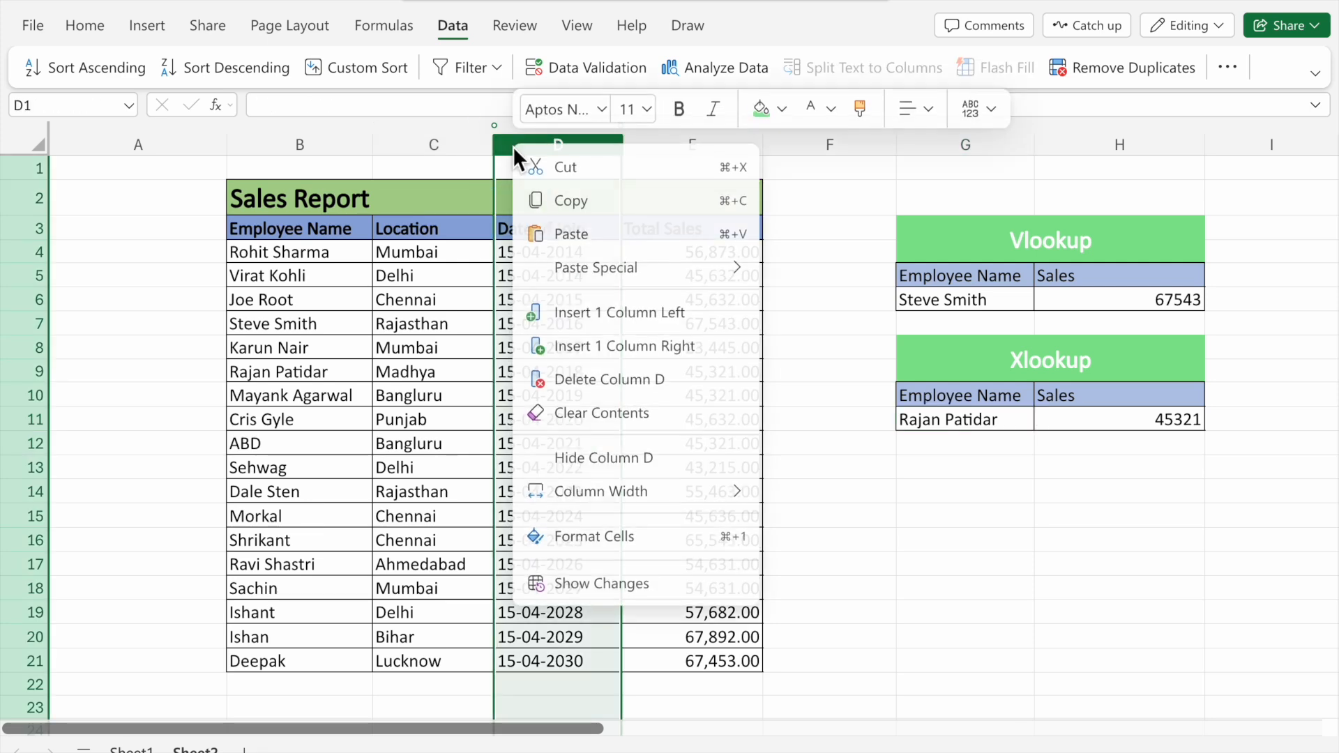
{"action": "left_click", "coordinate": [593, 316]}
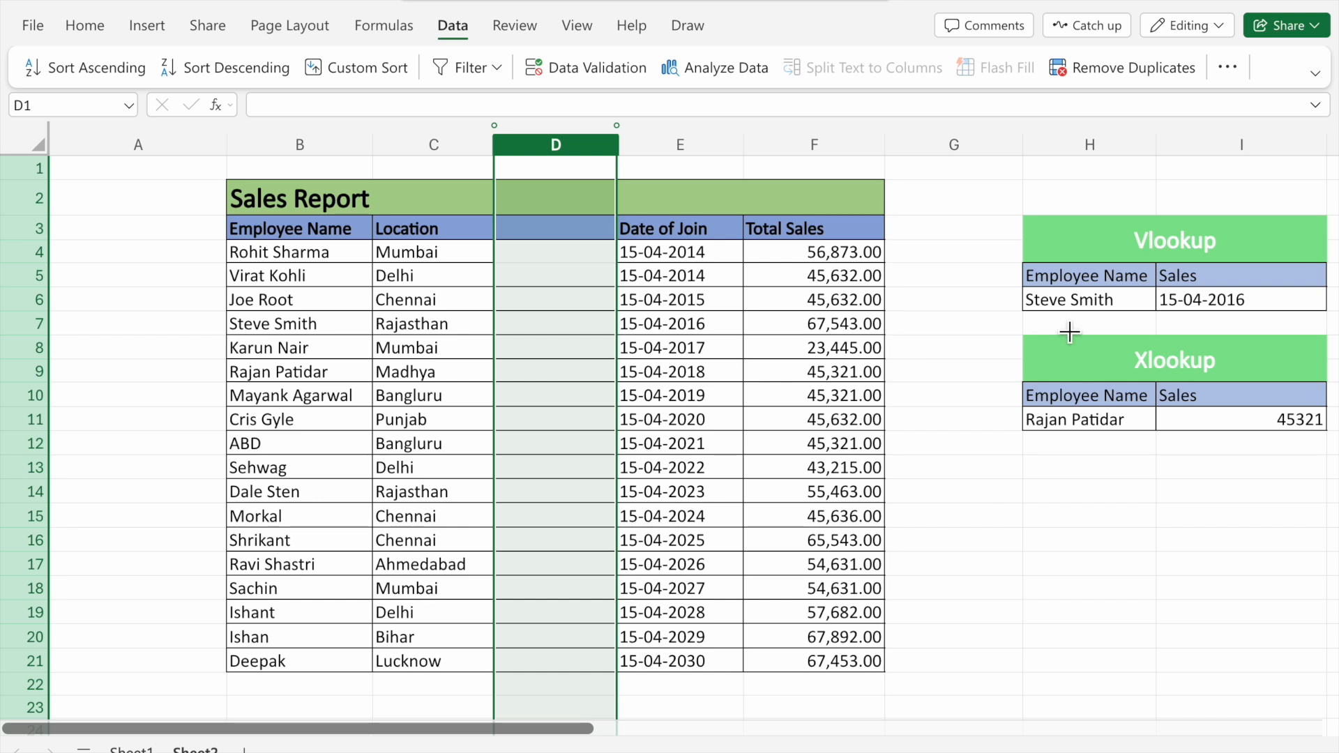
{"action": "left_click", "coordinate": [1234, 321]}
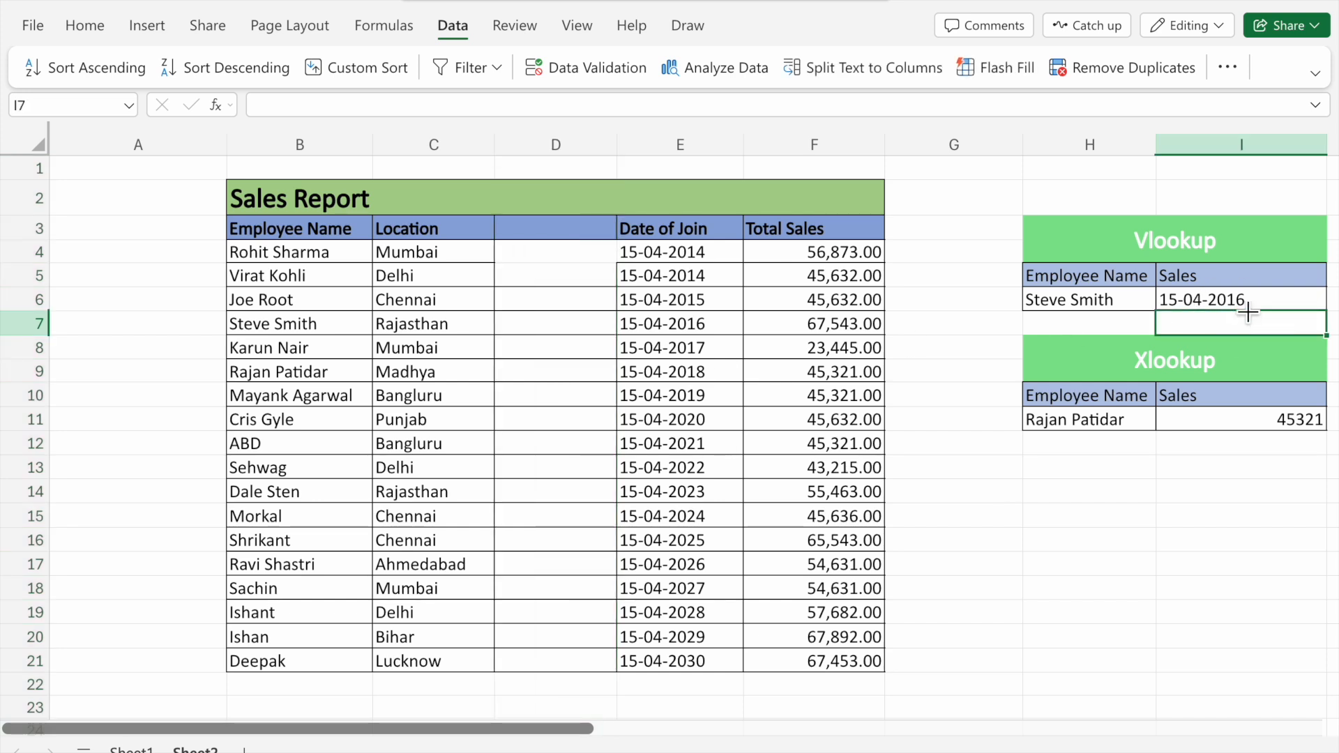